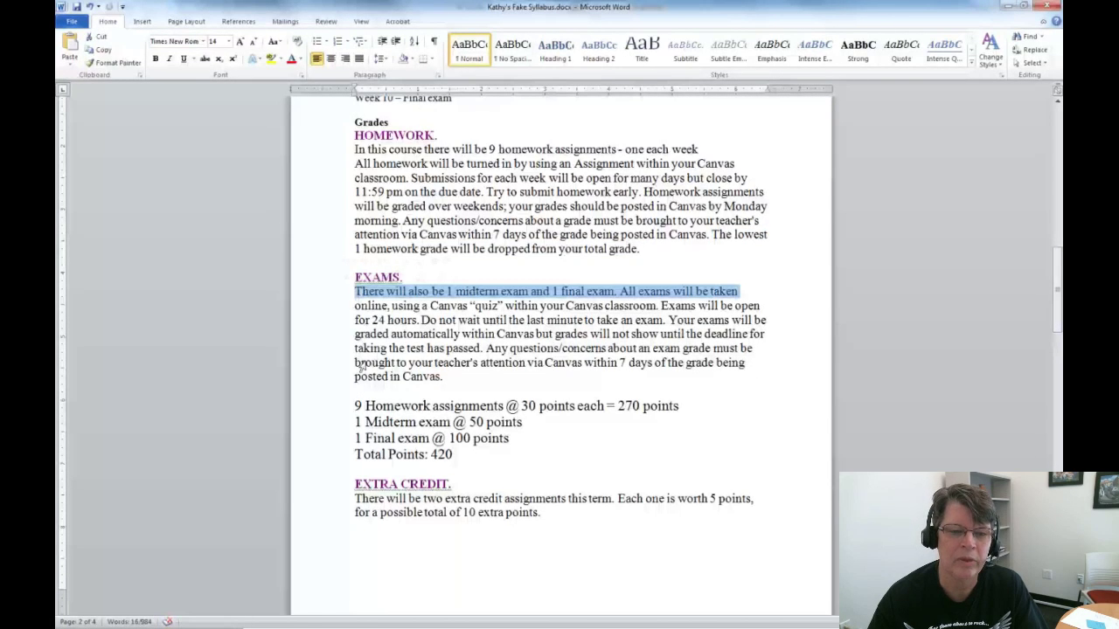
# Review the syllabus's homework and exam points breakdown, the Extra Credit heading, and the Total Points line.
pyautogui.moveTo(356, 407); pyautogui.dragTo(469, 460)
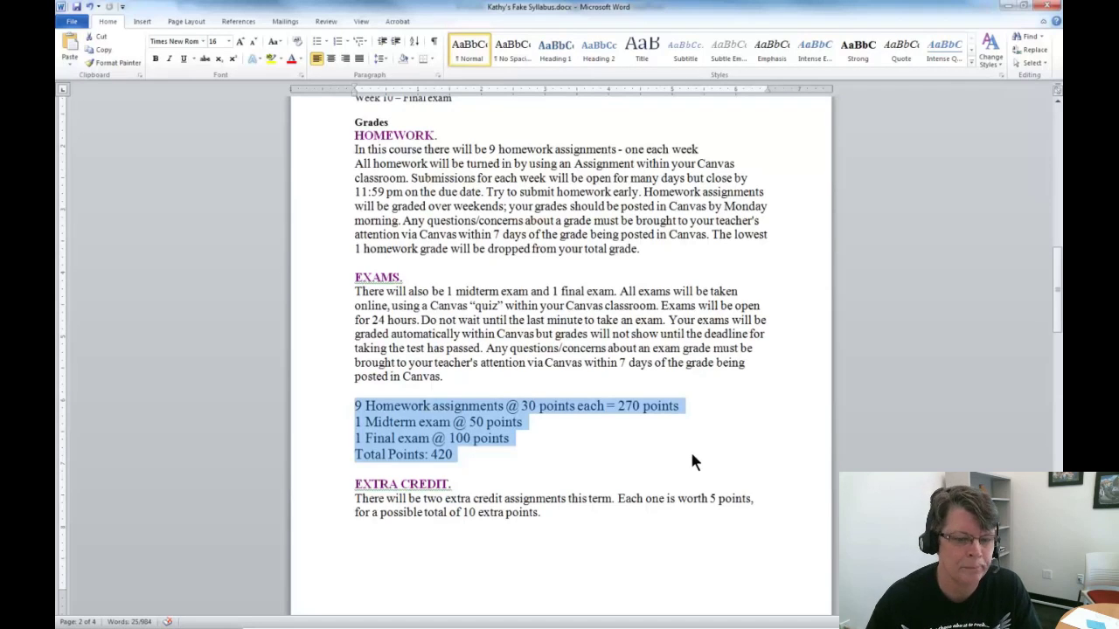
pyautogui.click(351, 486)
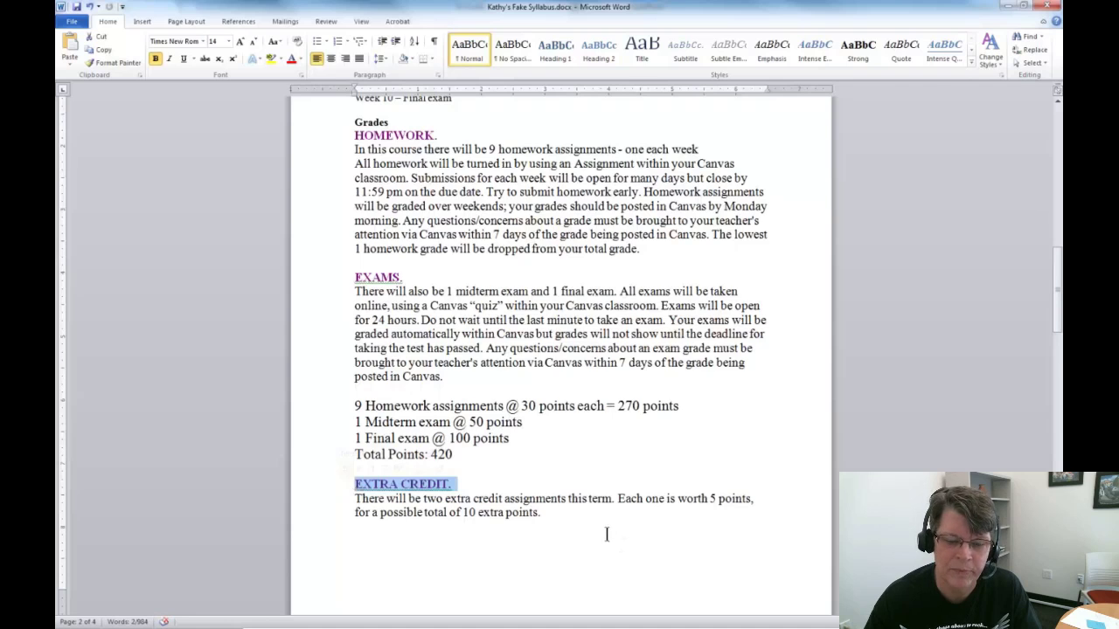
pyautogui.click(529, 474)
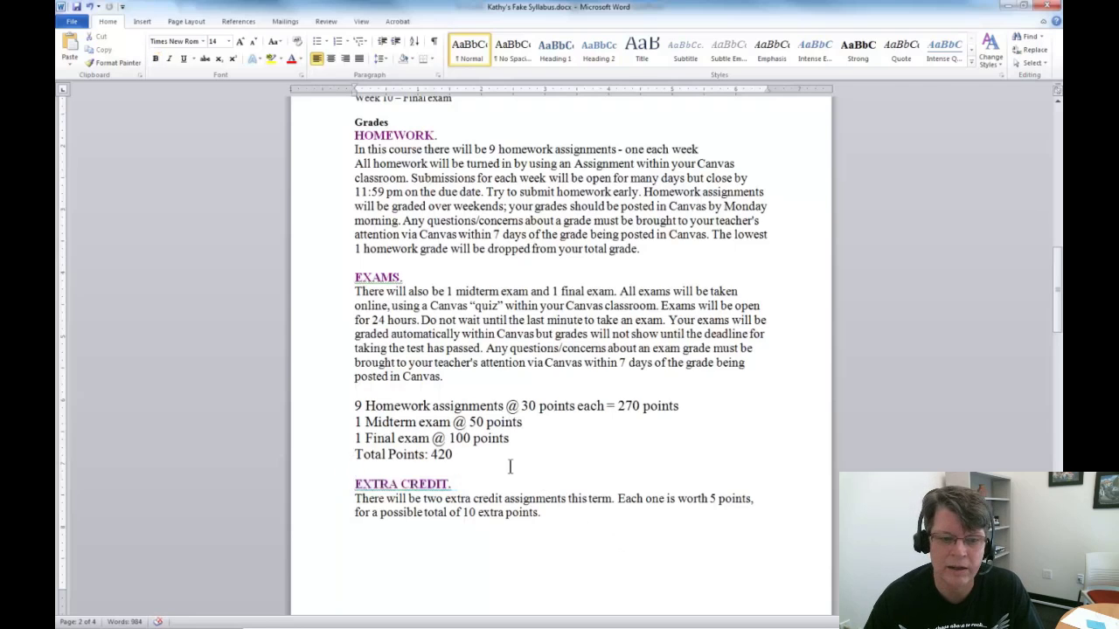
pyautogui.click(506, 468)
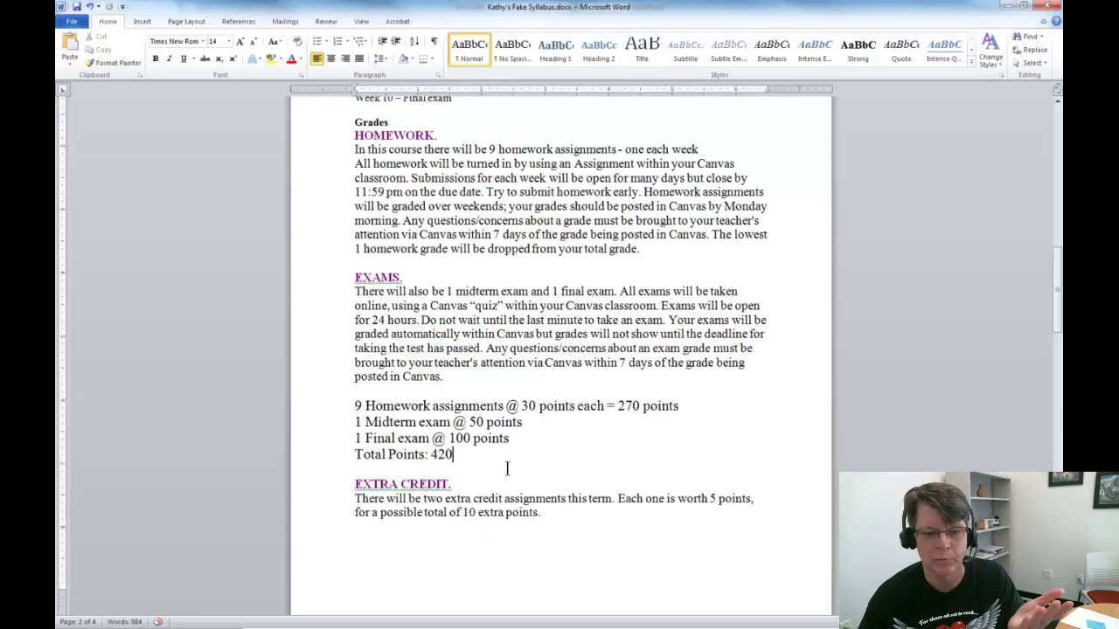
pyautogui.moveTo(506, 467); pyautogui.dragTo(355, 462)
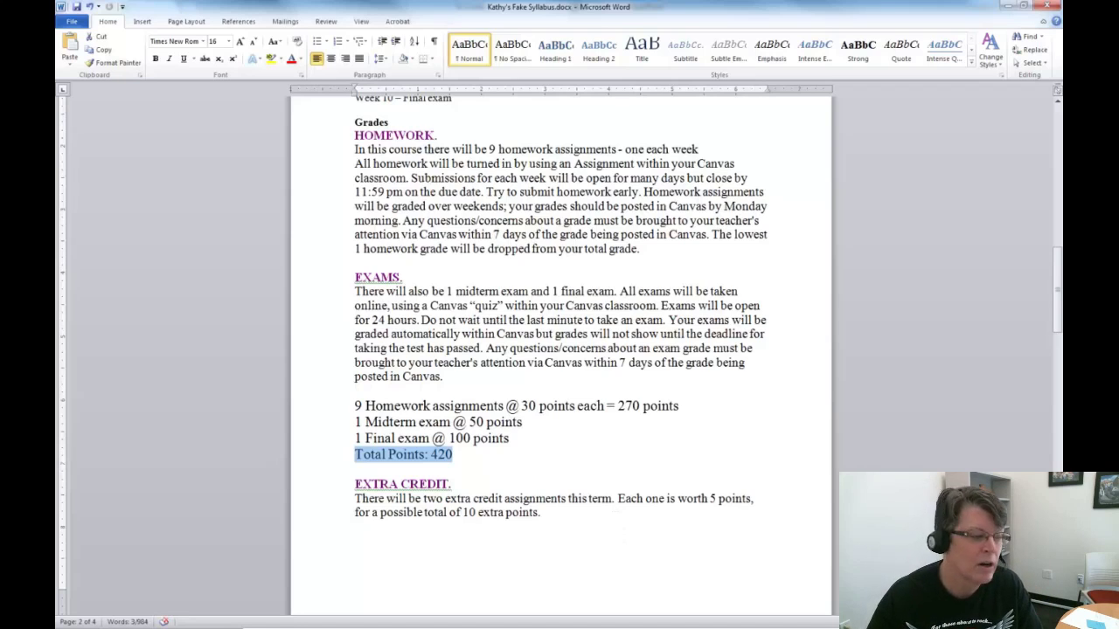
# Switch to Canvas, open the Grades - Just Total Points course, and check its assignments page and gradebook.
pyautogui.hotkey('alt', 'Tab')
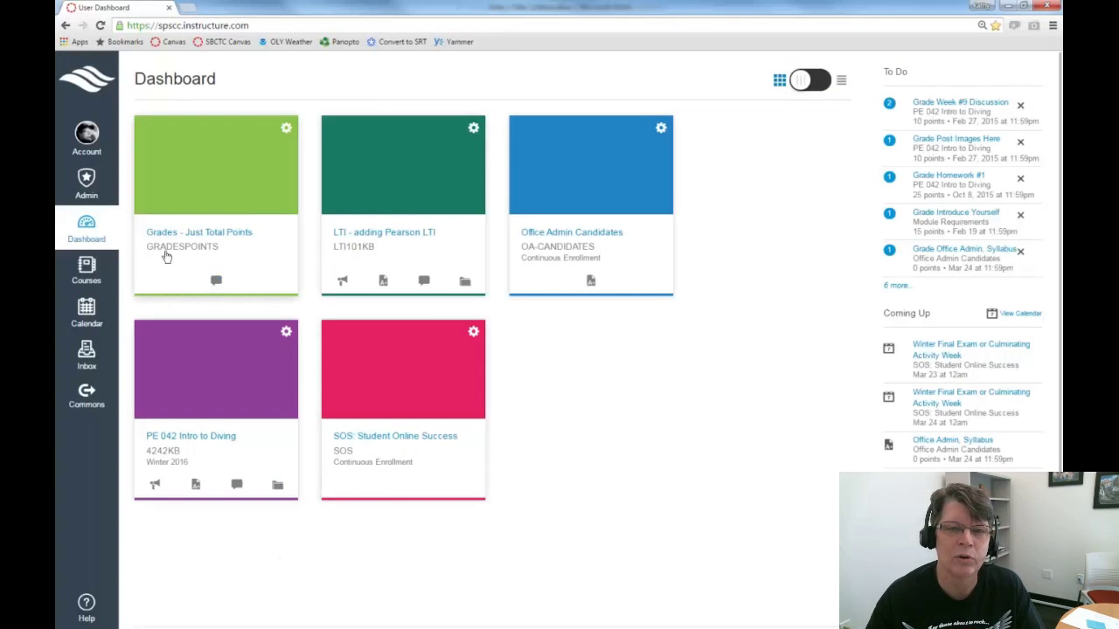
pyautogui.click(227, 210)
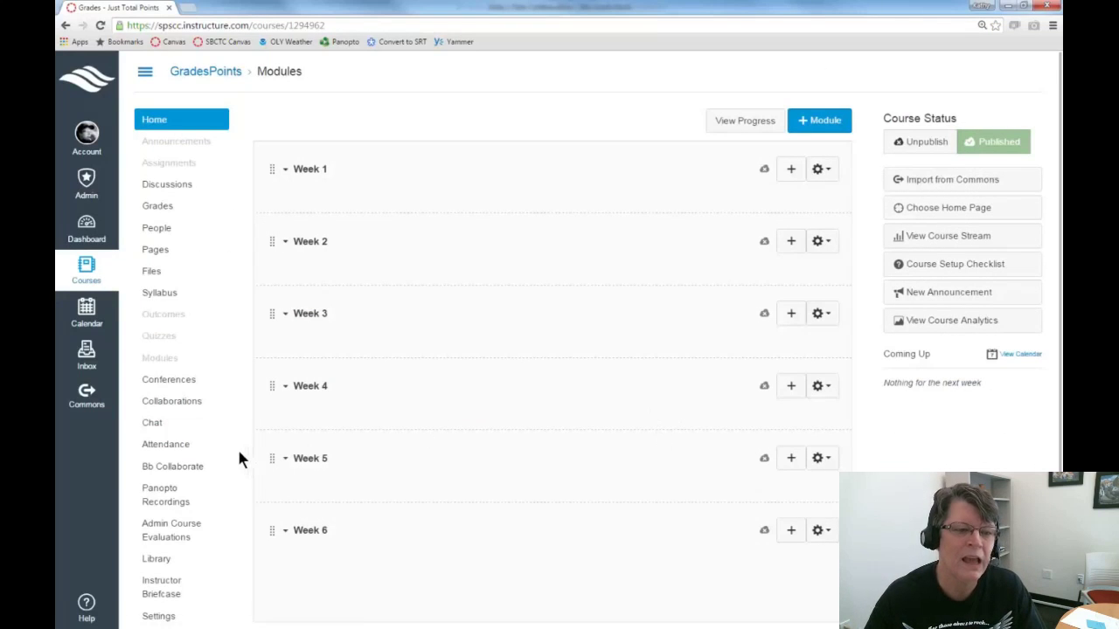
pyautogui.click(170, 173)
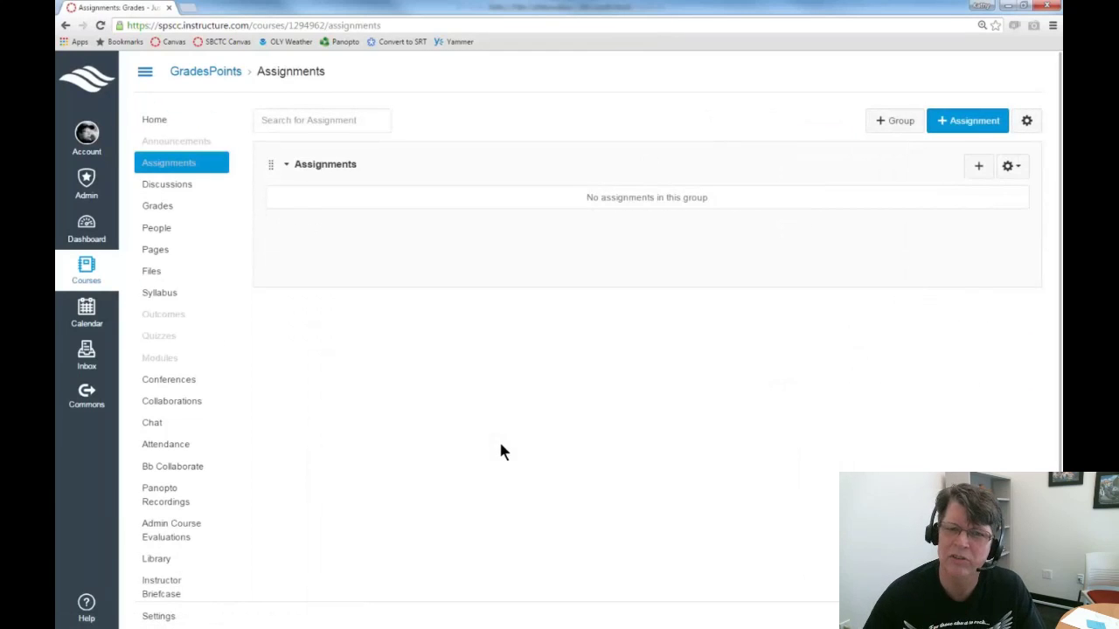
pyautogui.click(156, 210)
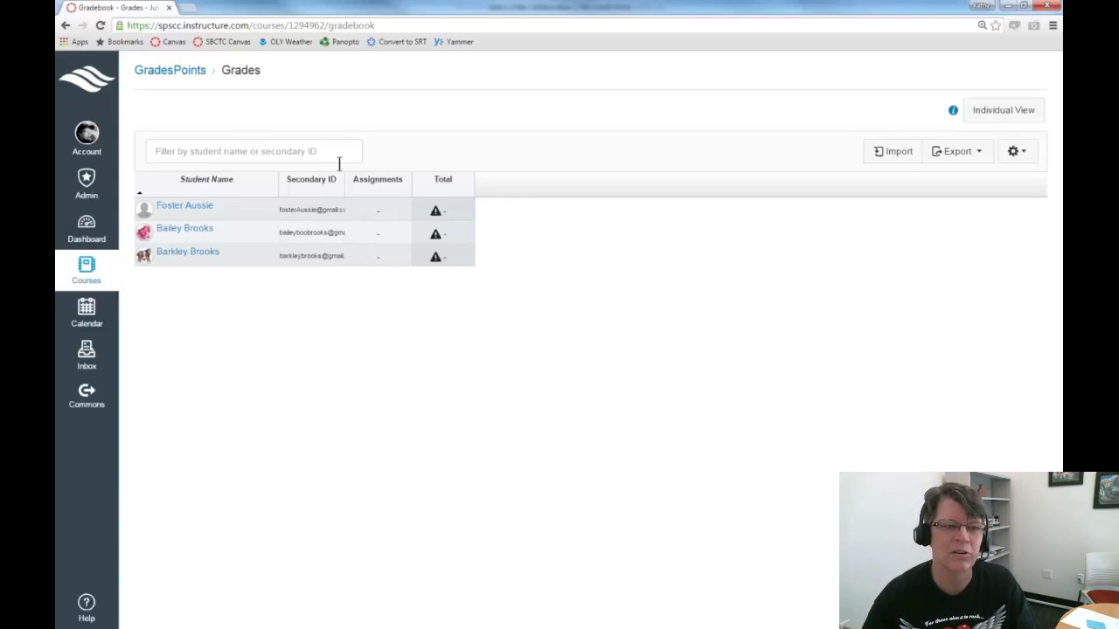
# Return to the course's assignments page and rename the existing Assignments group as Homework.
pyautogui.click(169, 71)
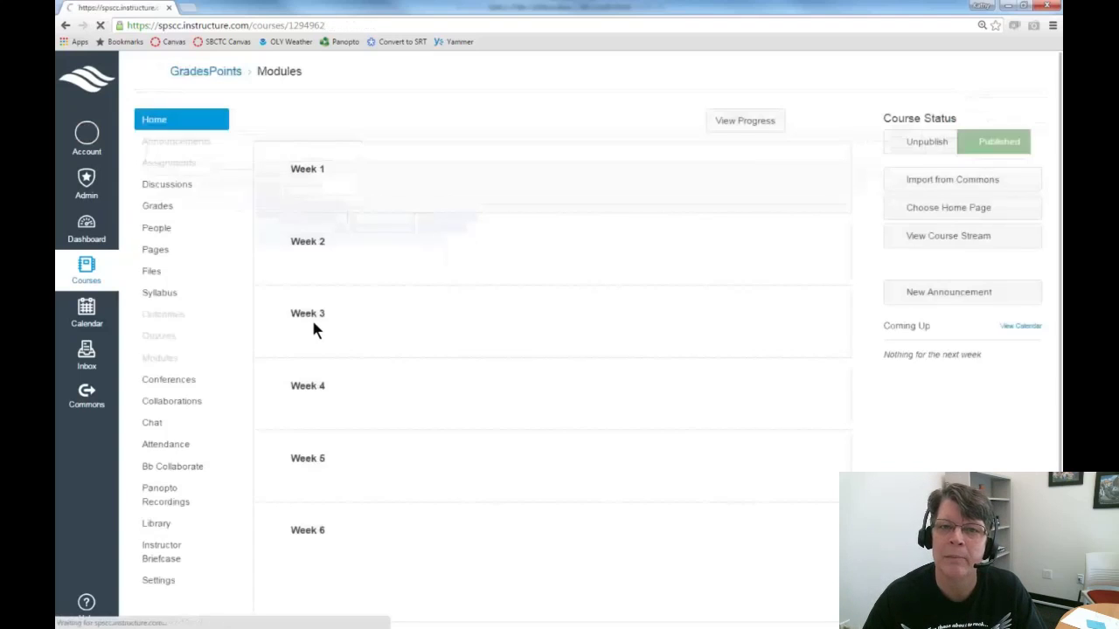
pyautogui.click(166, 165)
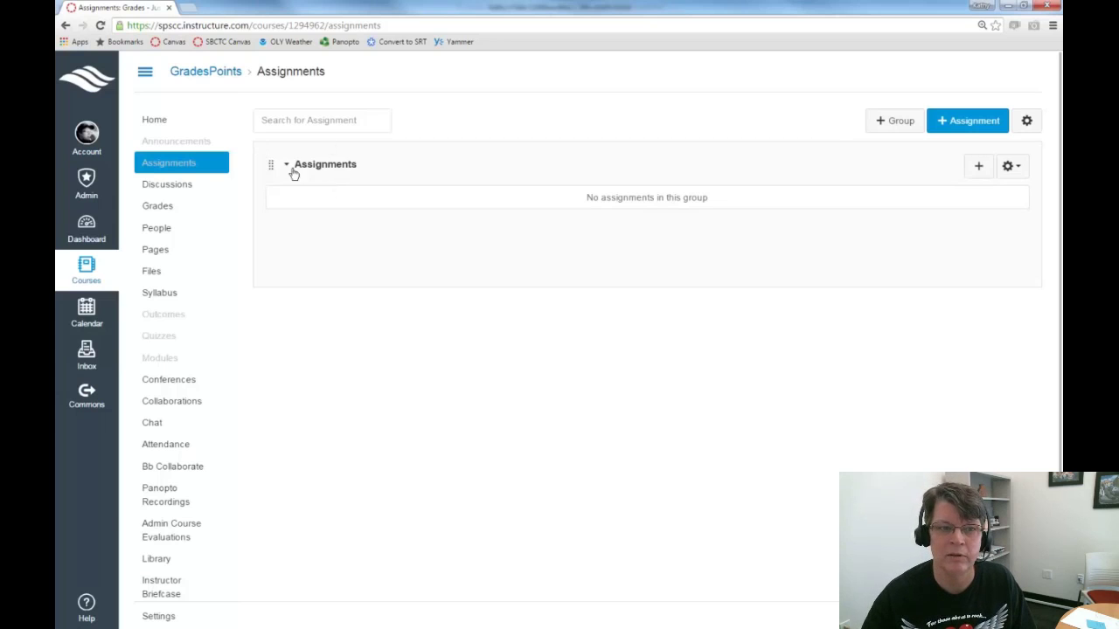
pyautogui.click(1014, 168)
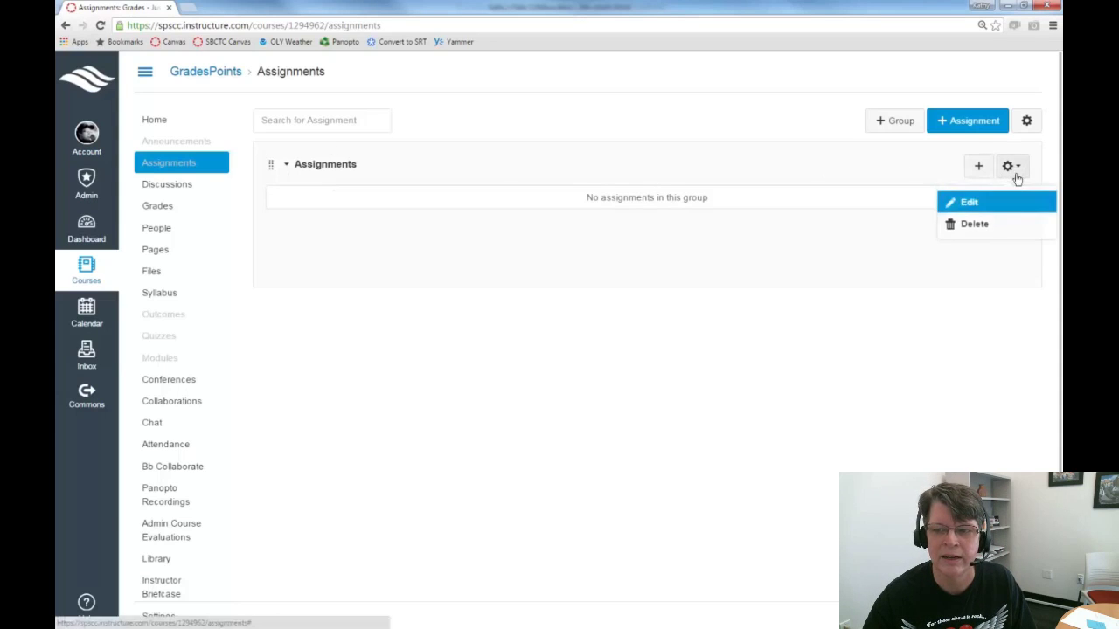
pyautogui.click(988, 216)
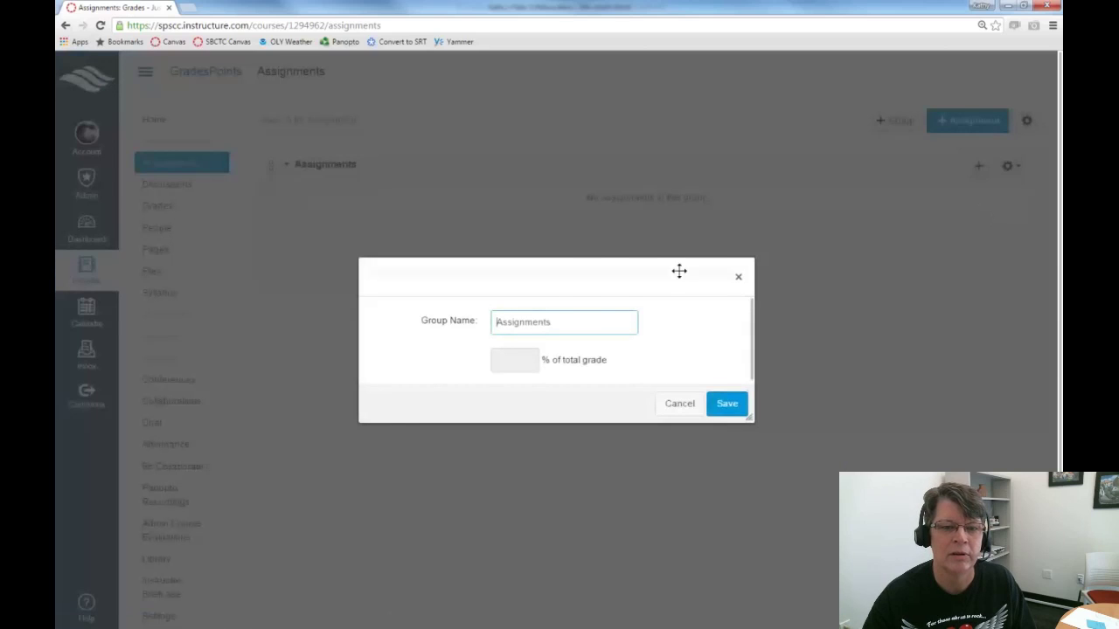
pyautogui.moveTo(589, 336); pyautogui.dragTo(473, 321)
pyautogui.write('Homework')
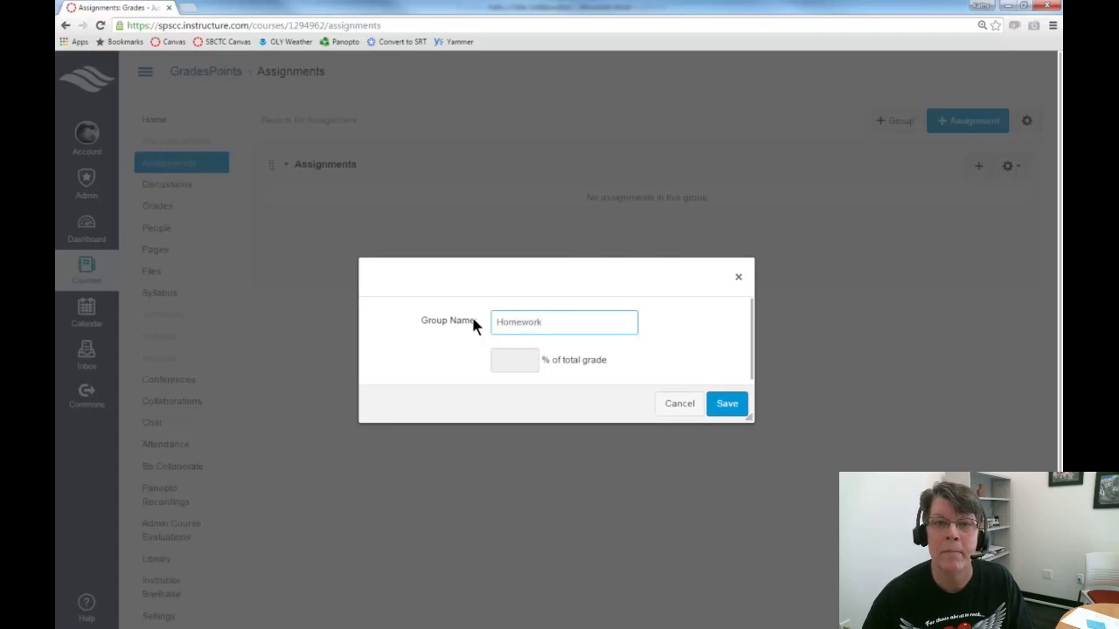
pyautogui.click(727, 418)
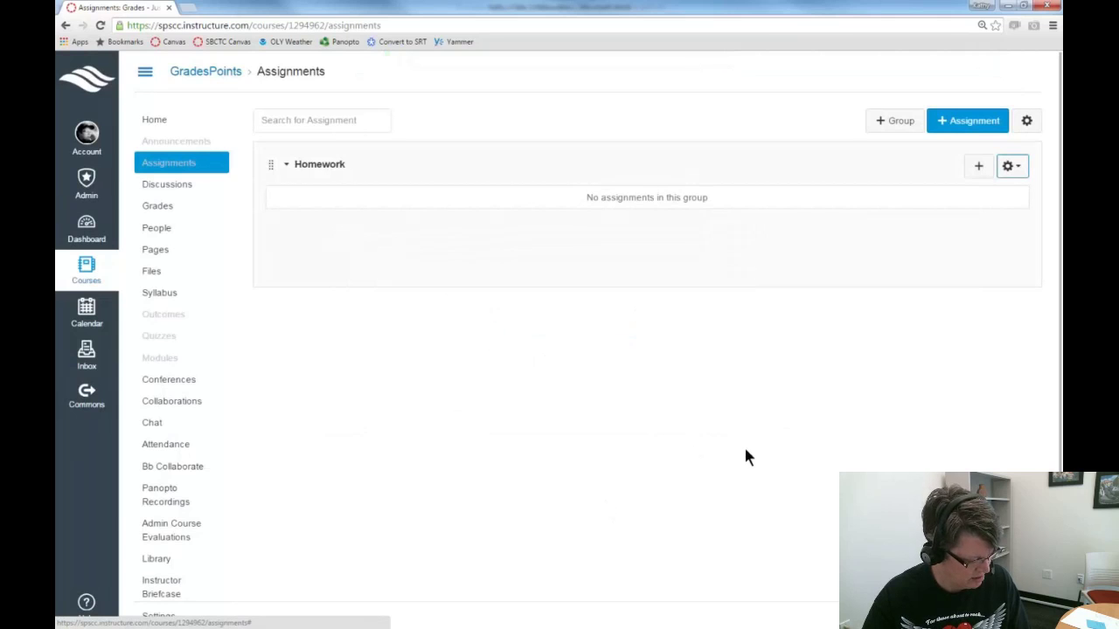
# Add a new assignment group named Tests.
pyautogui.click(902, 122)
pyautogui.write('Tests')
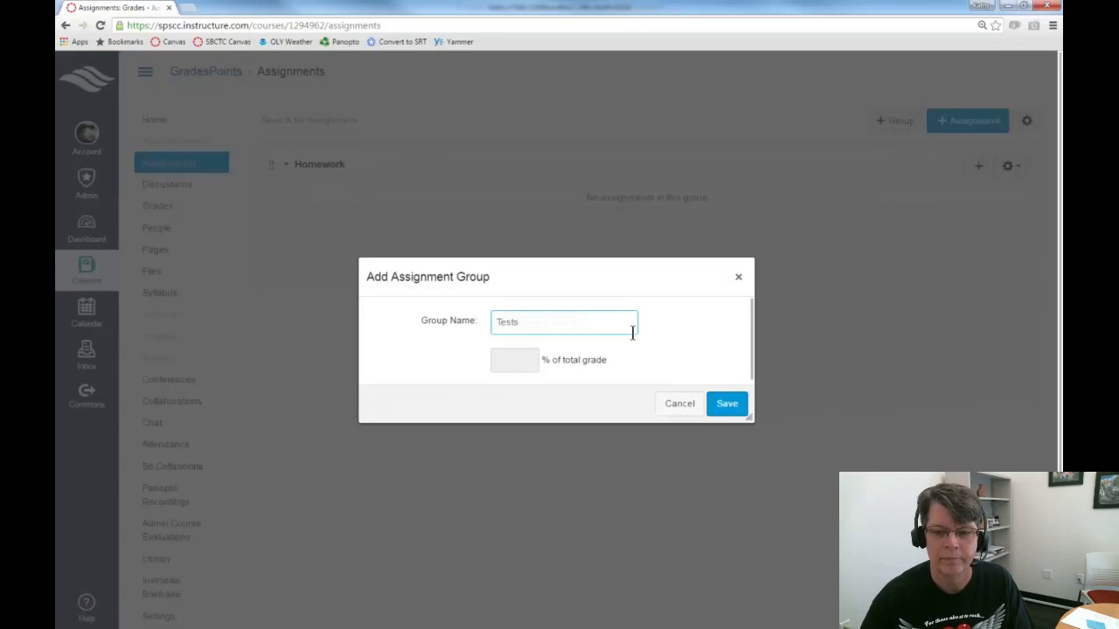
pyautogui.click(726, 407)
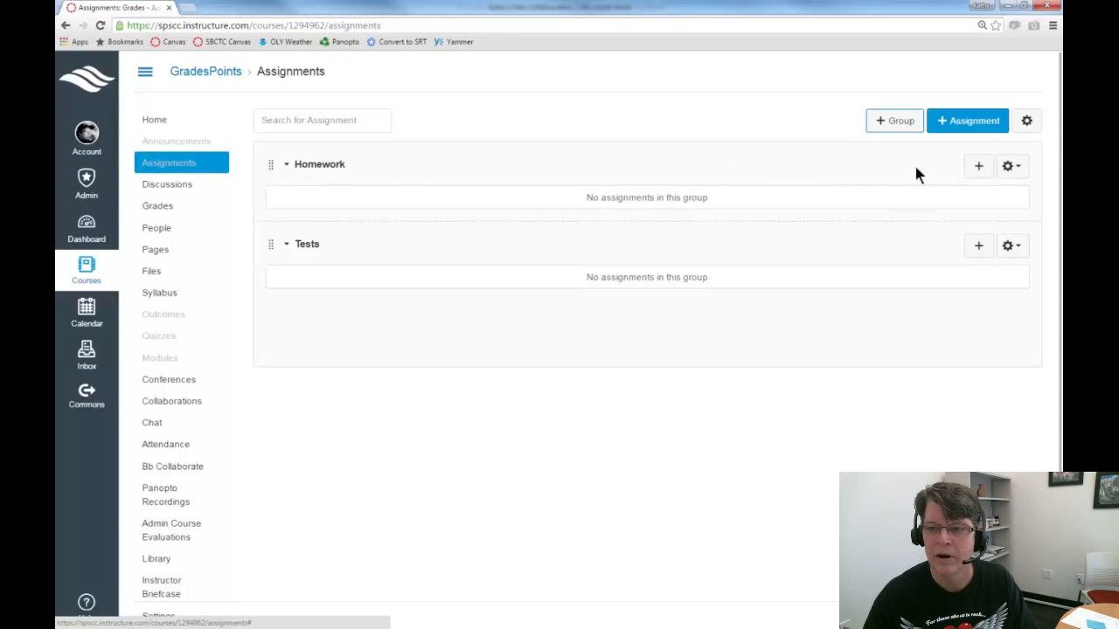
# Add an item of type Assignment named "Homework #1" to the Homework group and save it unpublished.
pyautogui.click(979, 166)
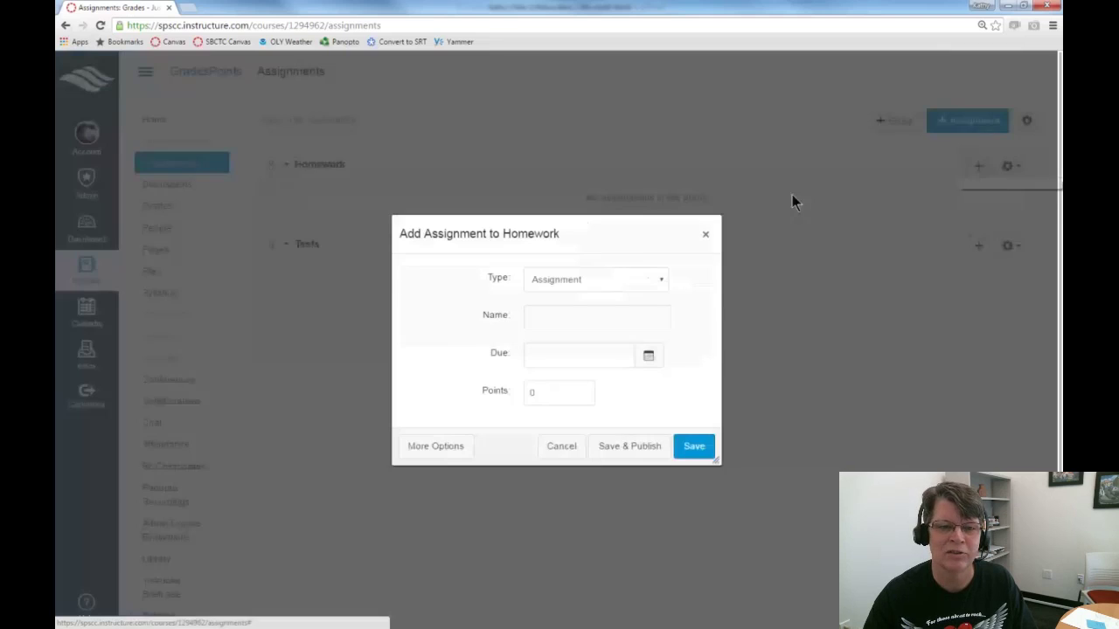
pyautogui.click(592, 287)
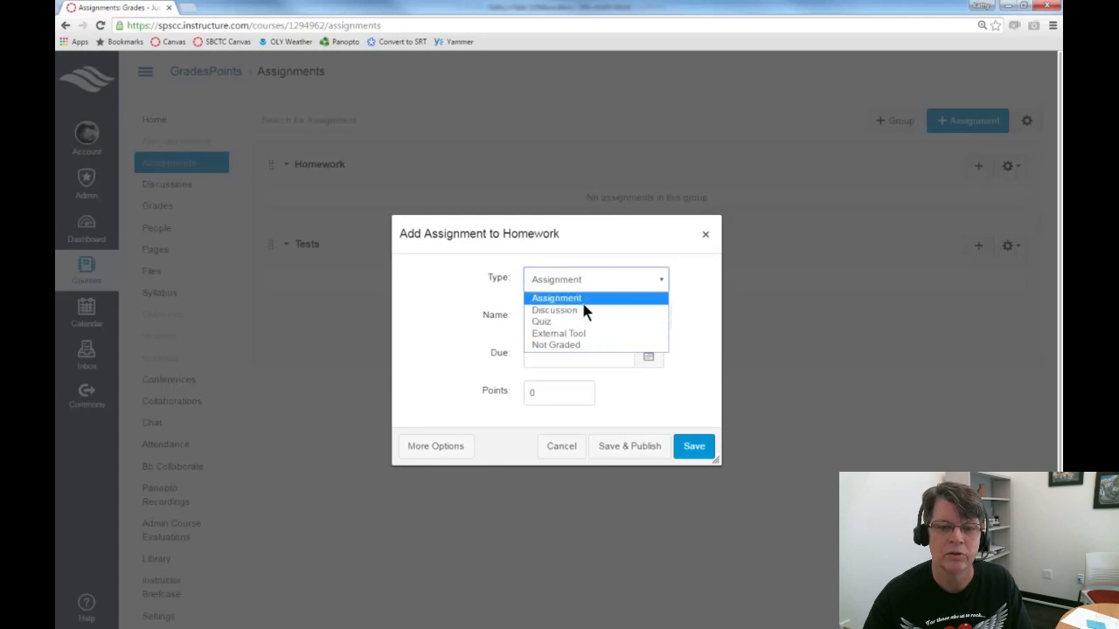
pyautogui.click(584, 299)
pyautogui.click(591, 318)
pyautogui.write('Homework #1')
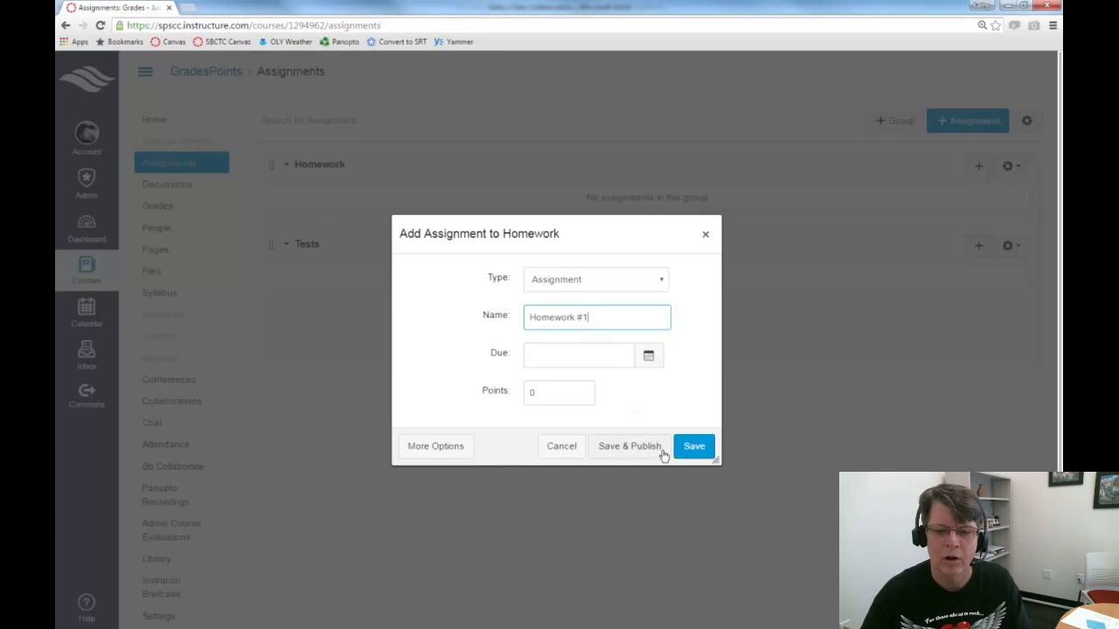
pyautogui.click(696, 451)
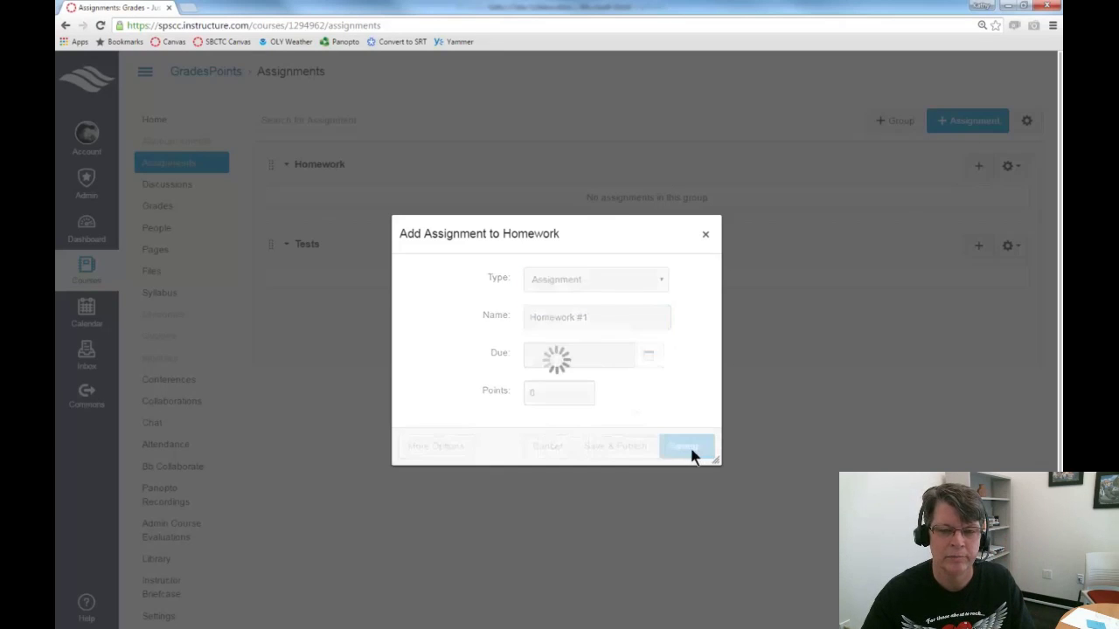
# Add a second assignment named "Homework #2" to the Homework group and save it unpublished.
pyautogui.click(979, 167)
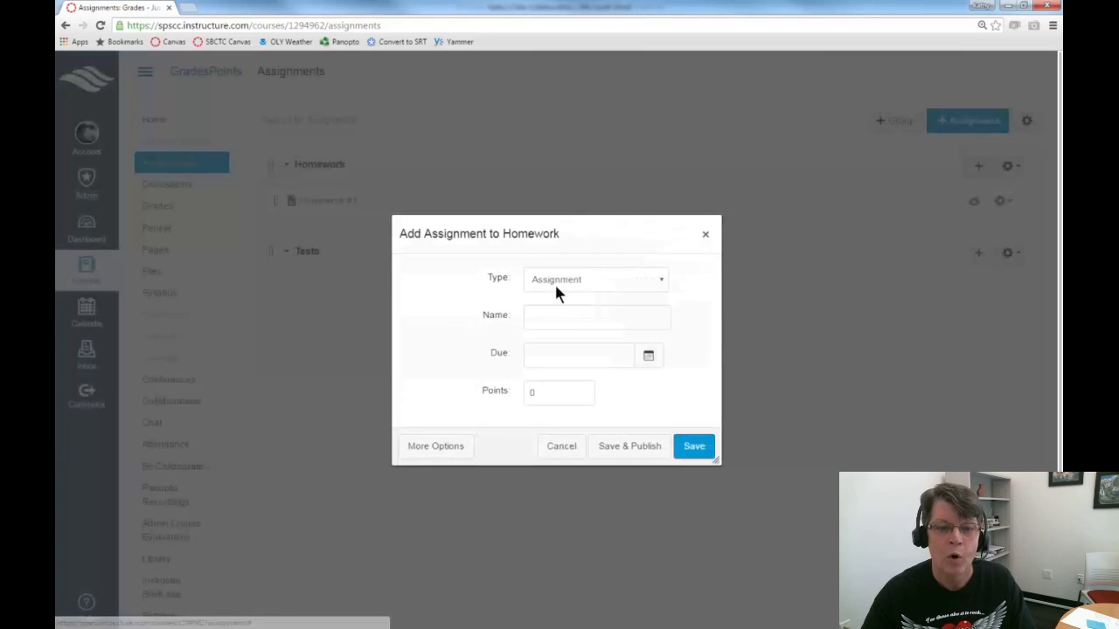
pyautogui.click(580, 324)
pyautogui.write('Homework #2')
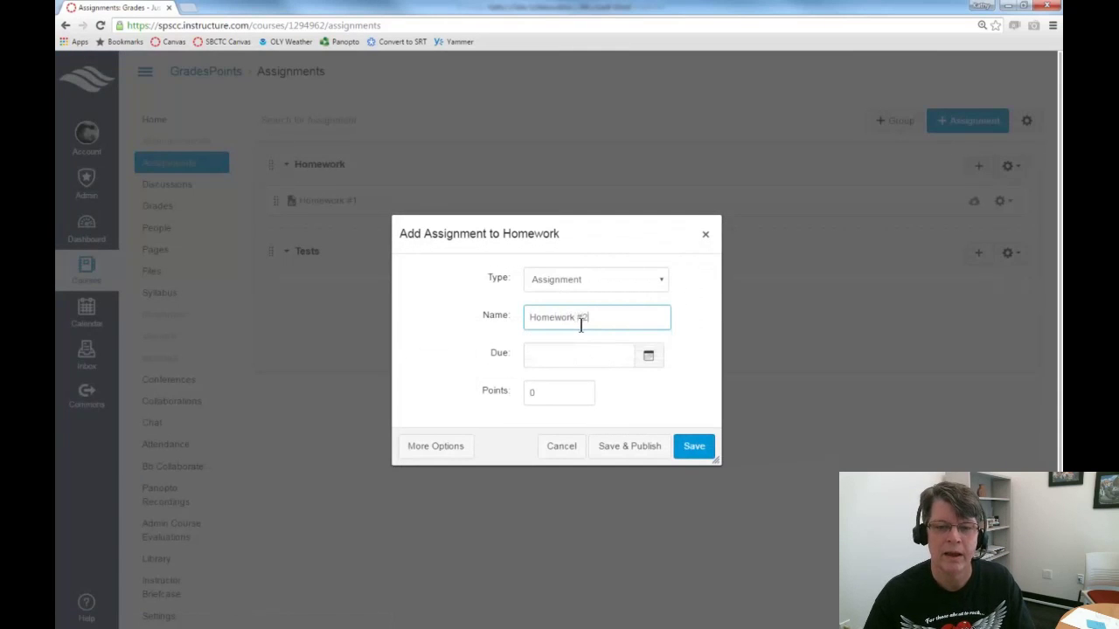
pyautogui.click(695, 454)
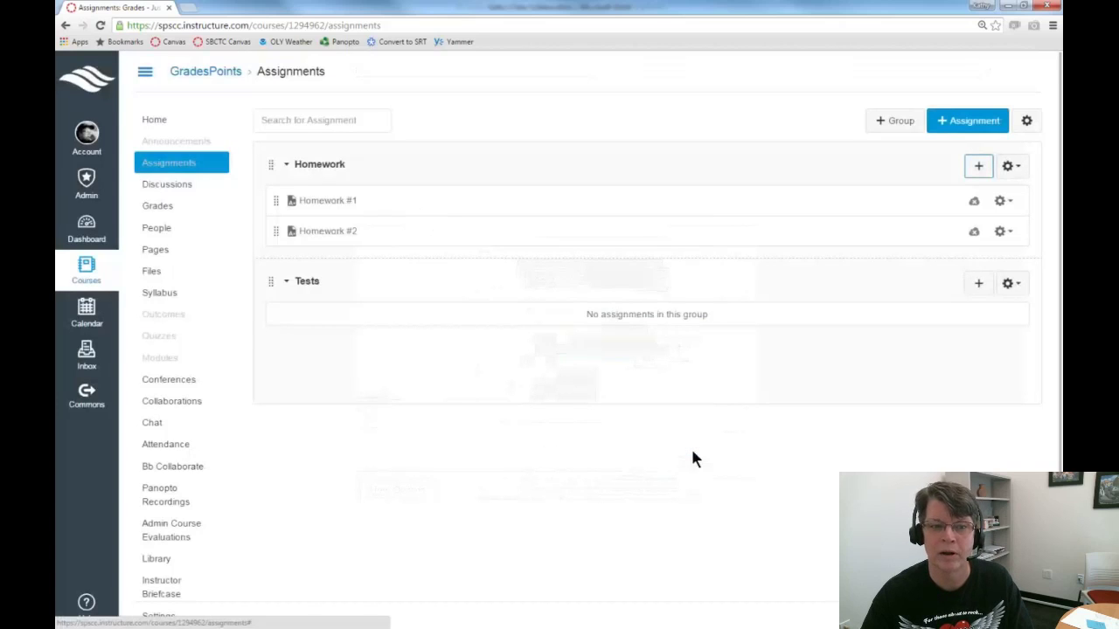
# Add an item of type Quiz named "Mid-Term" to the Tests group and save it unpublished.
pyautogui.click(979, 284)
pyautogui.click(556, 329)
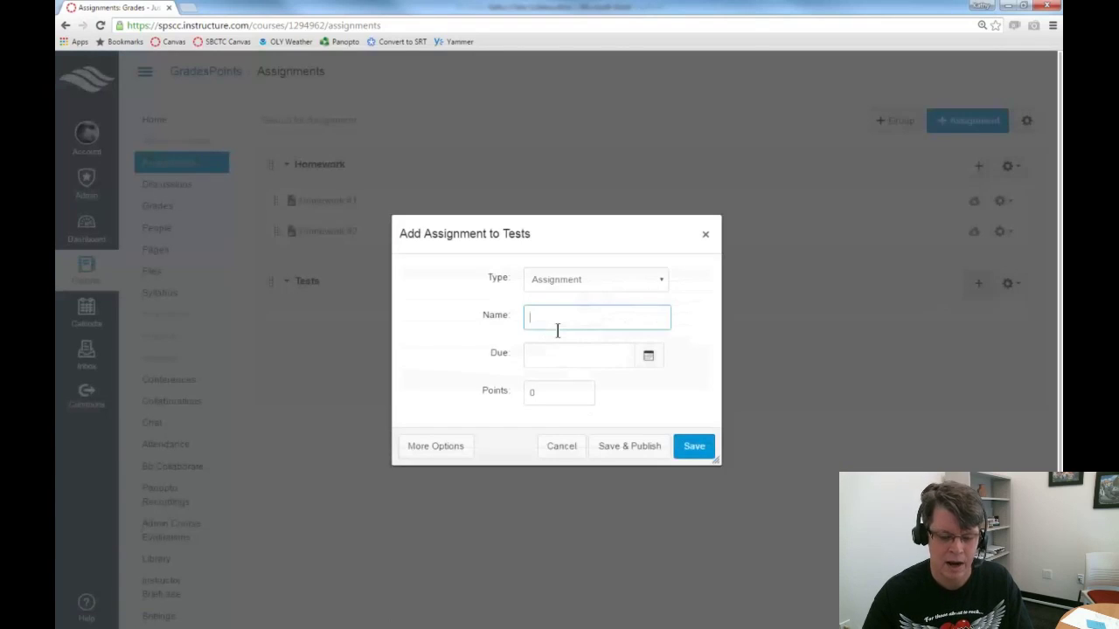
pyautogui.write('Mid-Term')
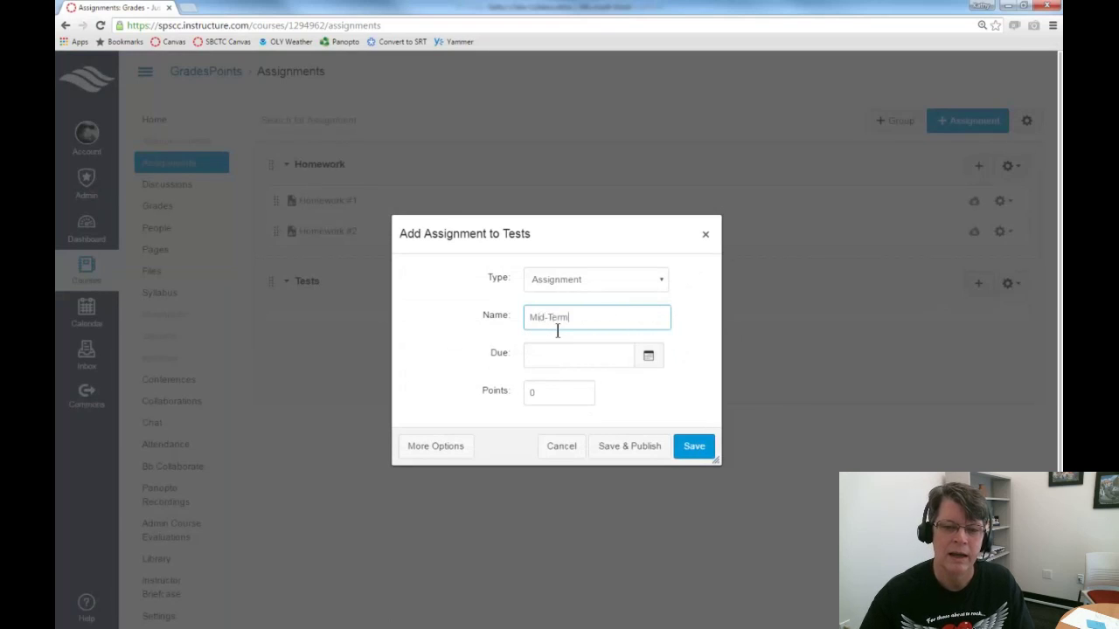
pyautogui.click(582, 284)
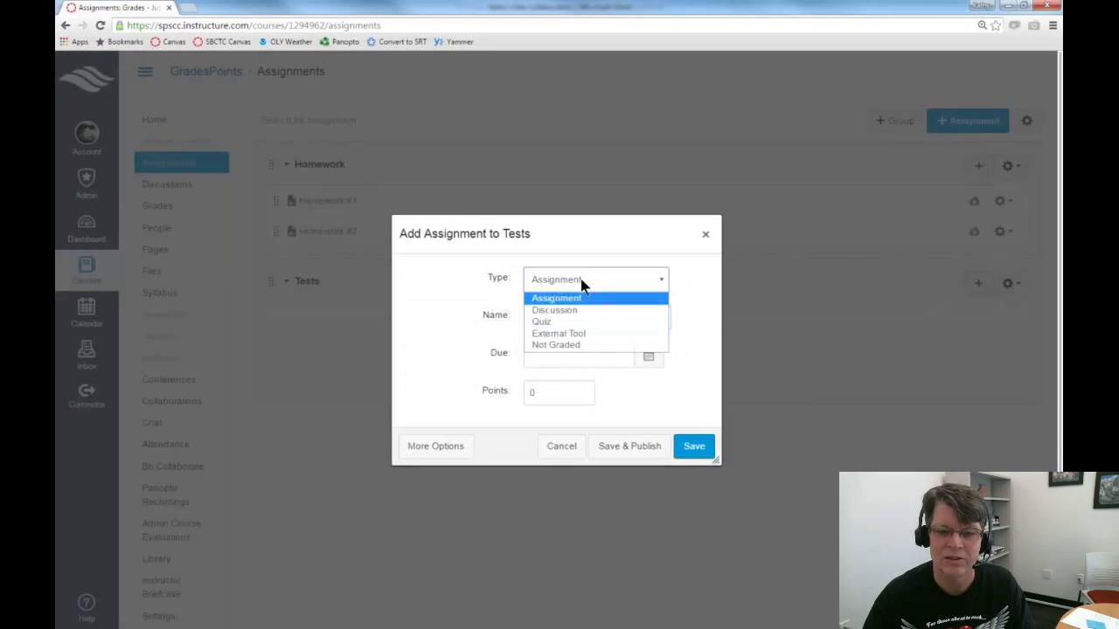
pyautogui.click(569, 323)
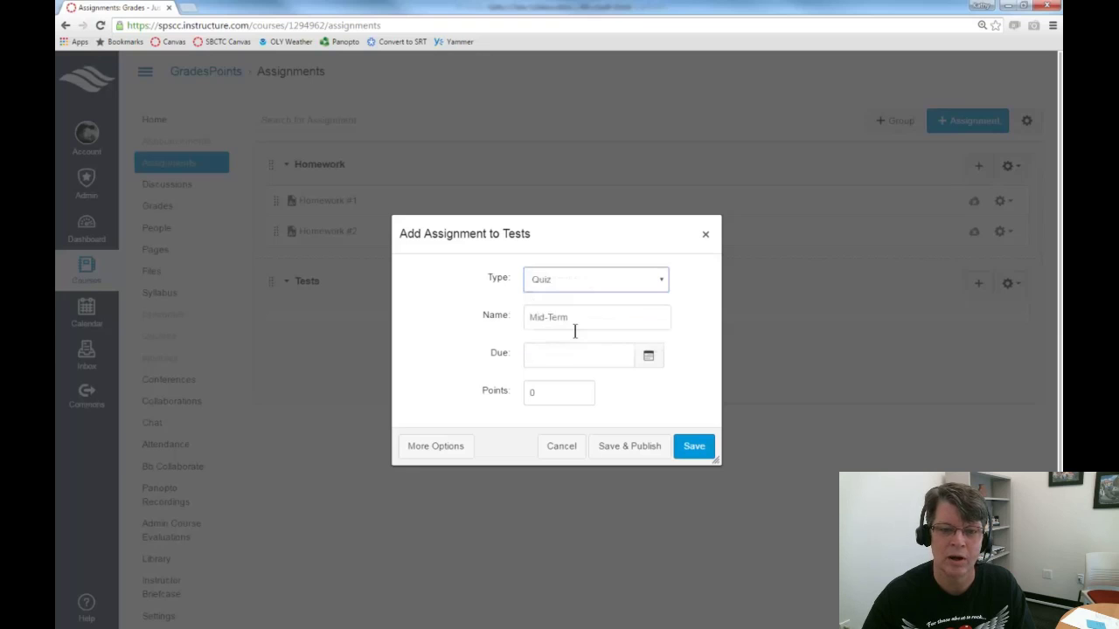
pyautogui.click(691, 447)
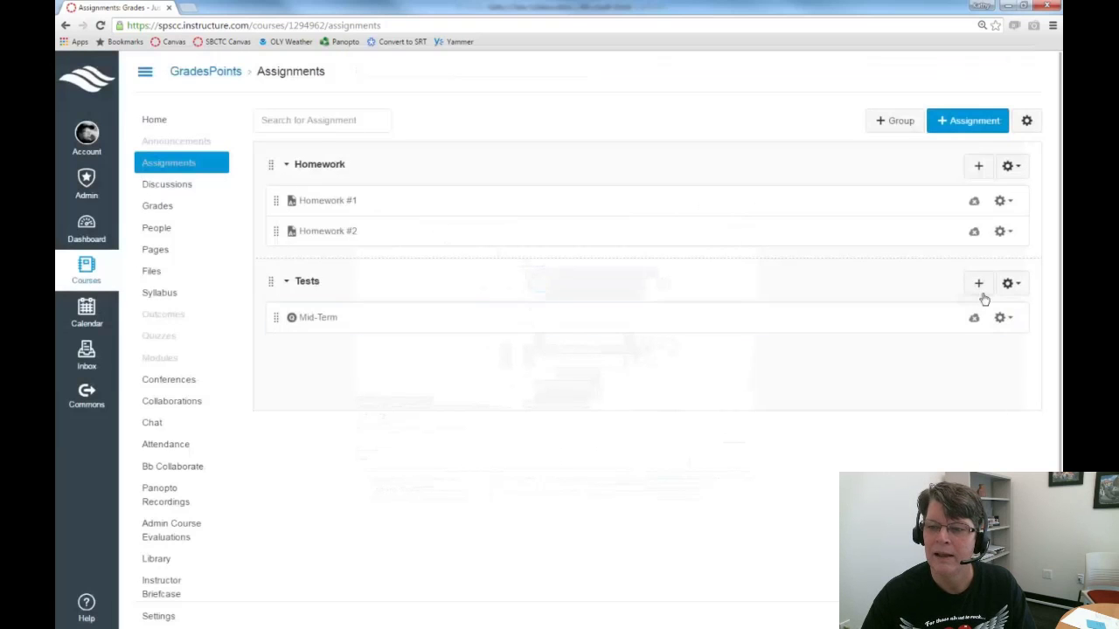
# Add an item of type Quiz named "Final" to the Tests group and save it unpublished.
pyautogui.click(978, 282)
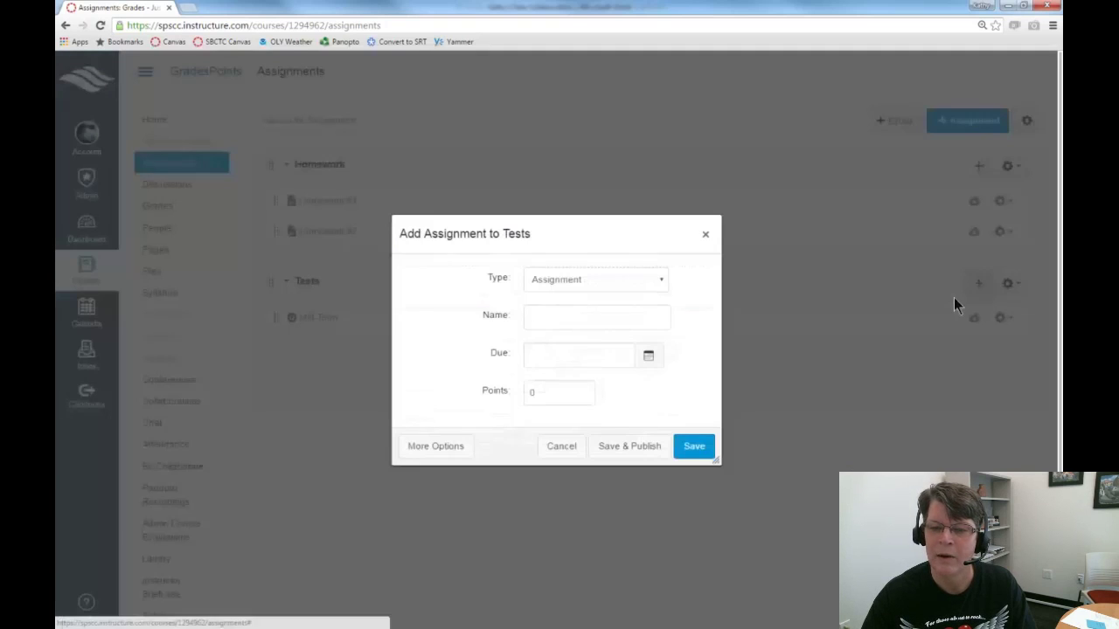
pyautogui.click(567, 325)
pyautogui.write('Final')
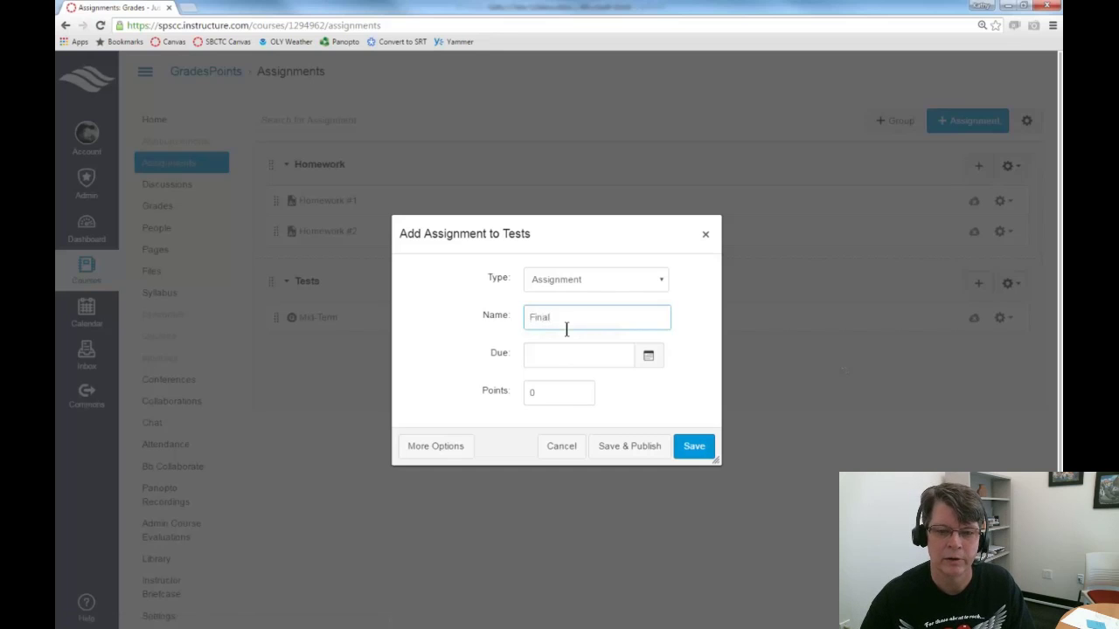
pyautogui.click(581, 284)
pyautogui.click(577, 322)
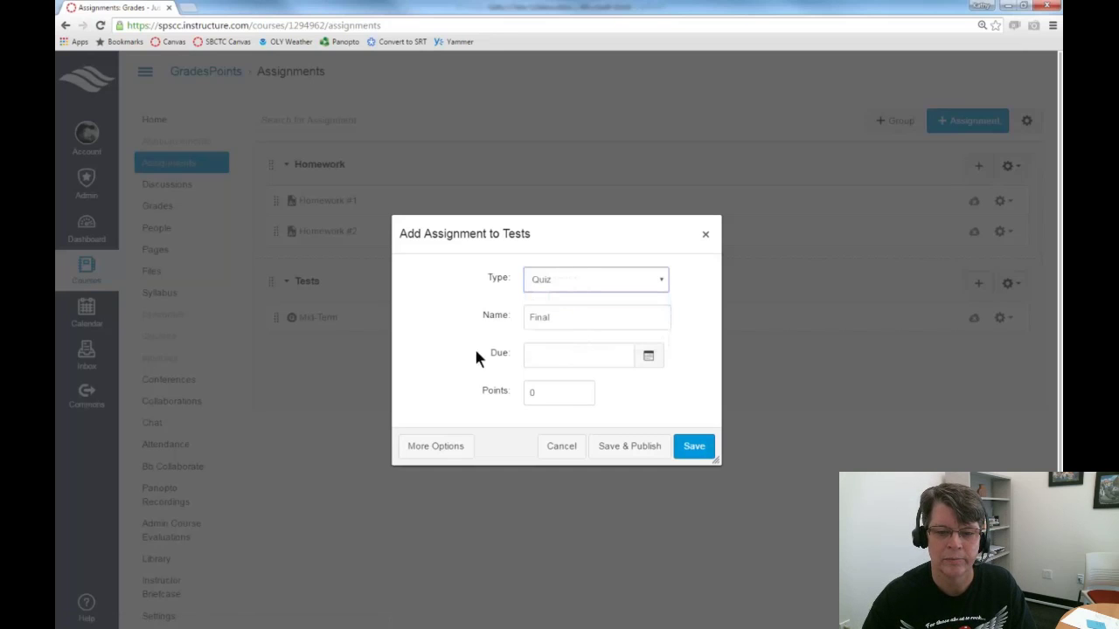
pyautogui.click(689, 450)
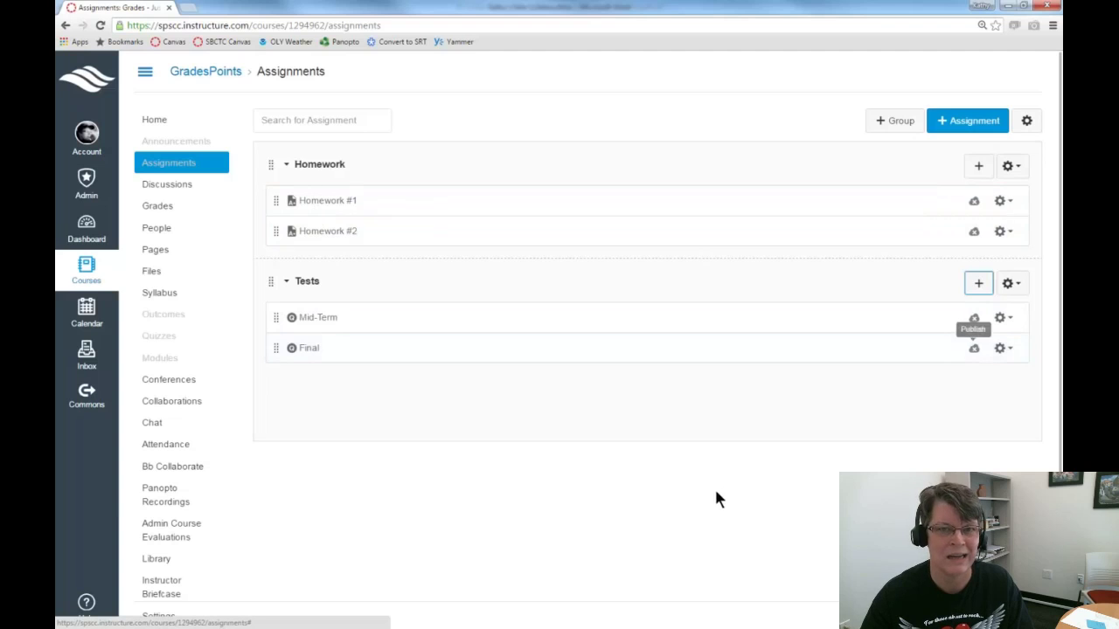
# Check the gradebook's Homework and Tests columns, and return to the course home page.
pyautogui.click(151, 206)
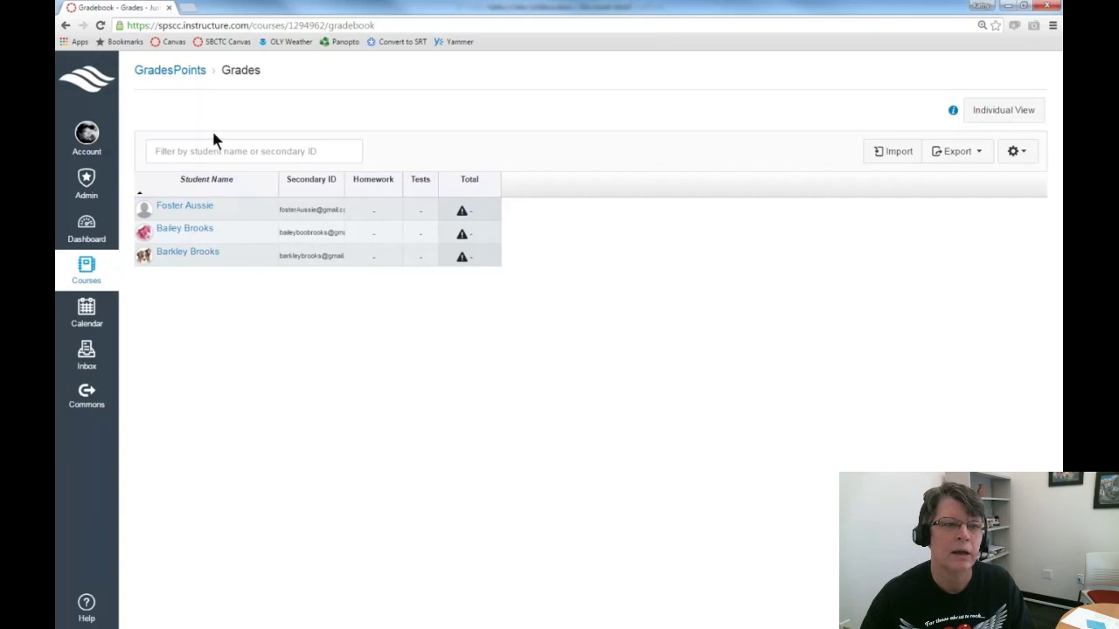
pyautogui.click(195, 80)
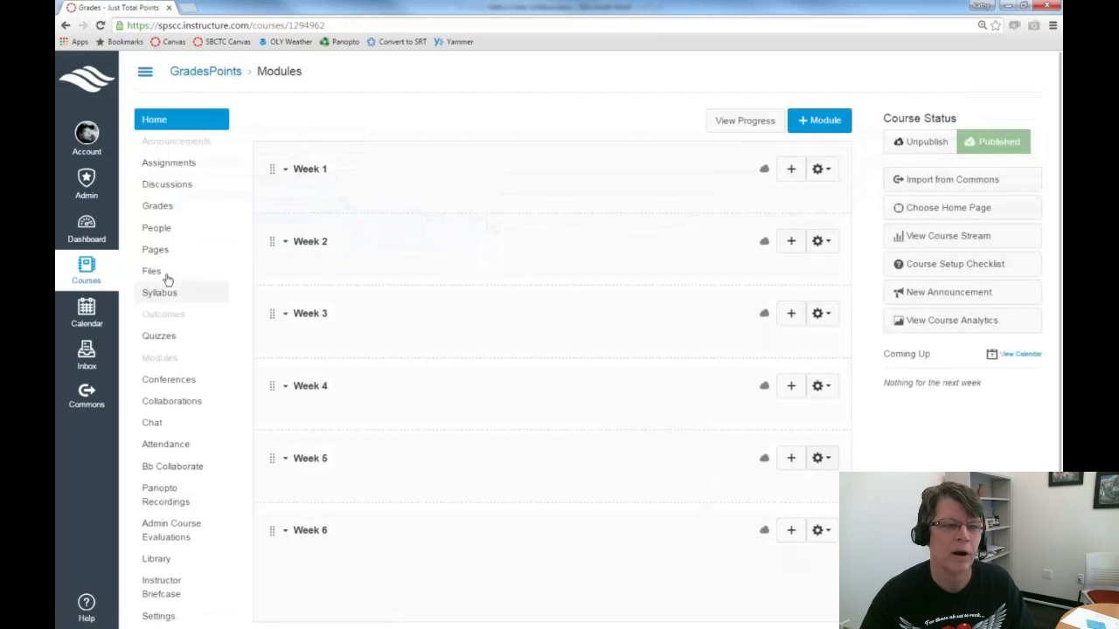
# Publish Homework #1, Homework #2, Mid-Term and Final from the assignments list, and check their columns in the gradebook.
pyautogui.click(166, 162)
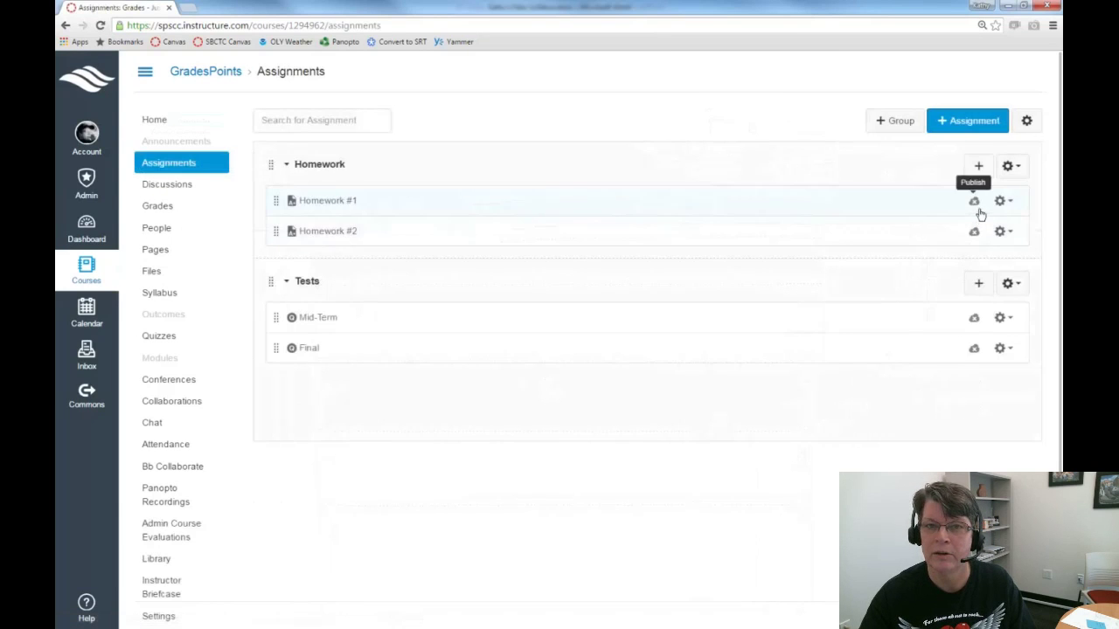
pyautogui.click(973, 202)
pyautogui.click(976, 232)
pyautogui.click(975, 318)
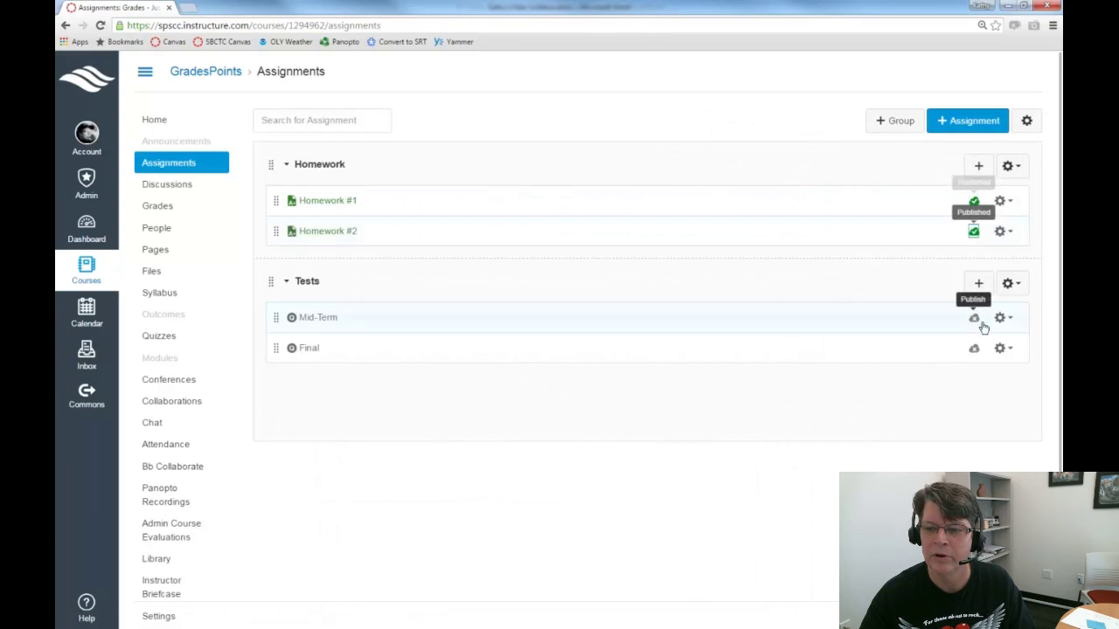
pyautogui.click(978, 354)
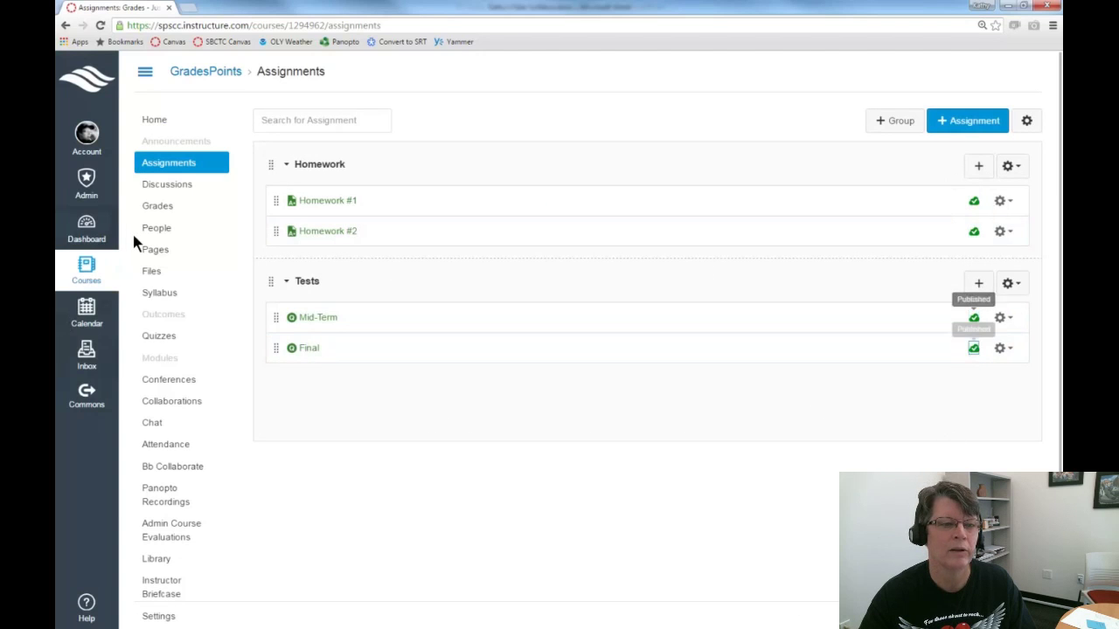
pyautogui.click(162, 209)
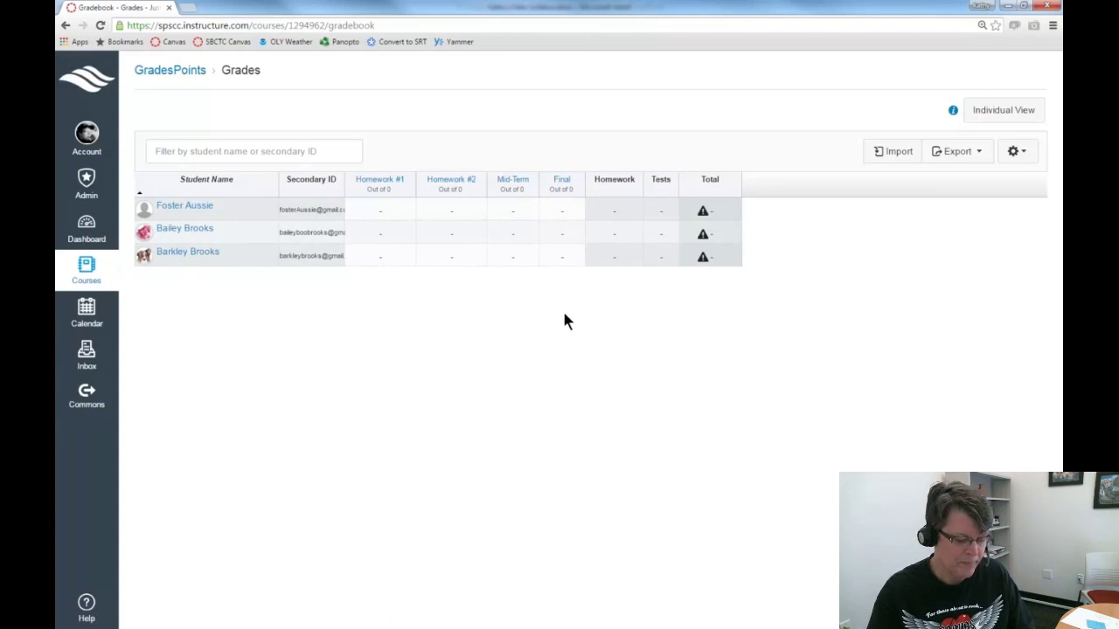
pyautogui.click(187, 77)
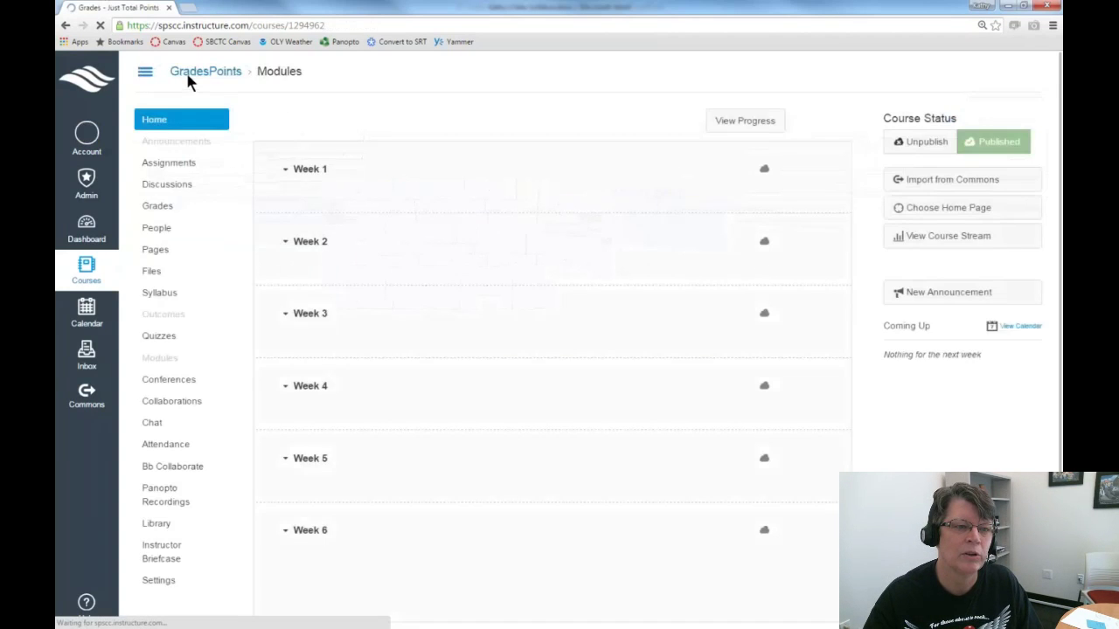
# Edit the Homework assignment group to ignore 1 lowest score for each student, save it, and check the group's rule.
pyautogui.click(183, 172)
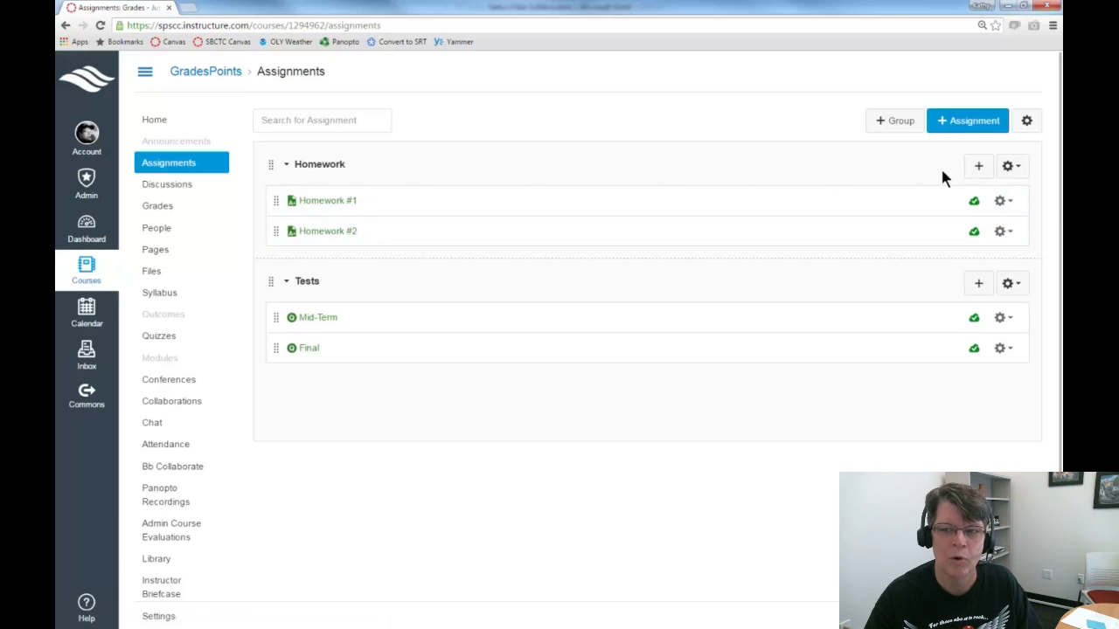
pyautogui.click(1011, 168)
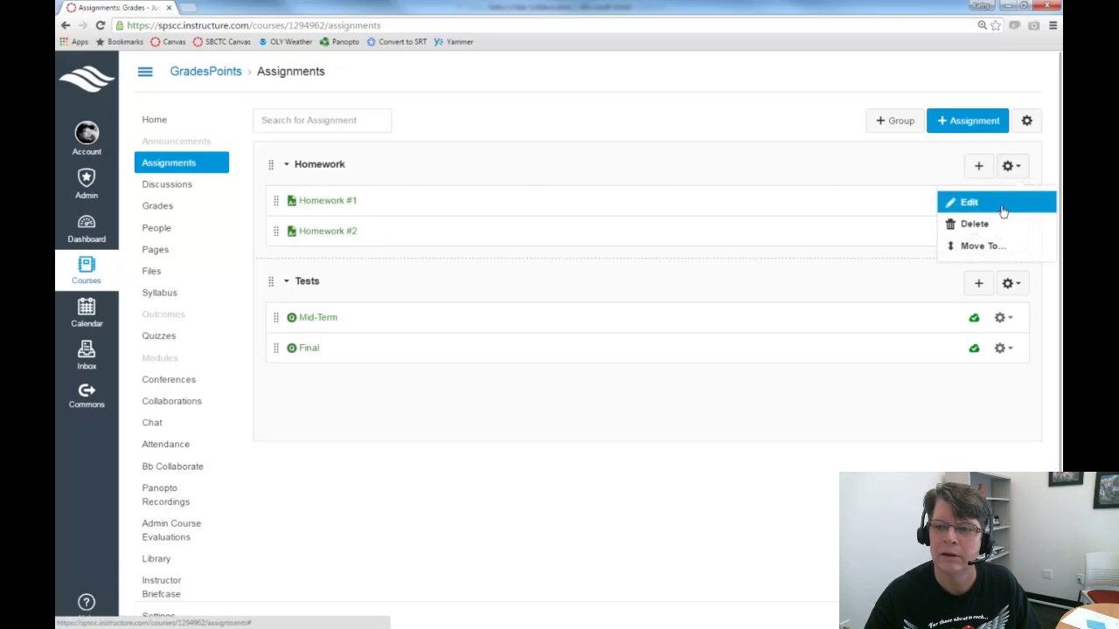
pyautogui.click(1002, 206)
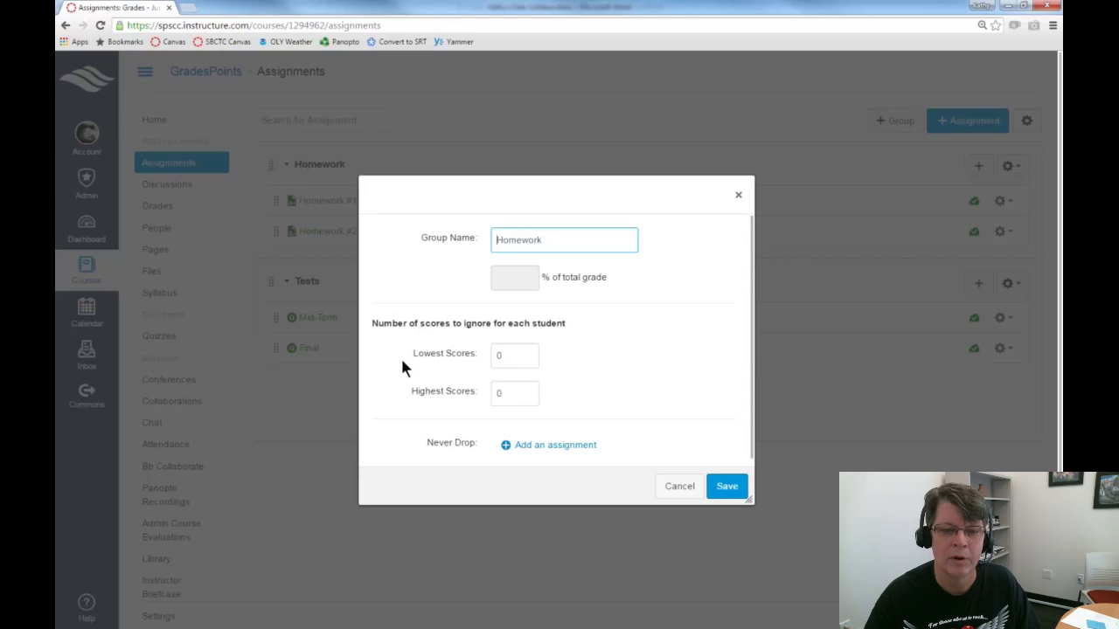
pyautogui.click(528, 355)
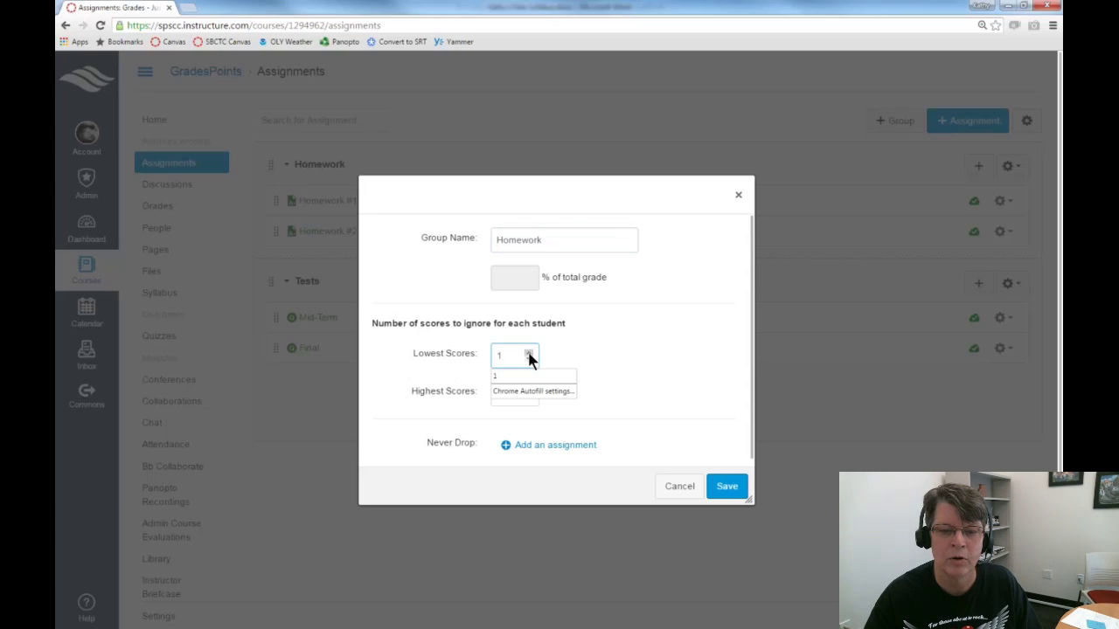
pyautogui.click(647, 363)
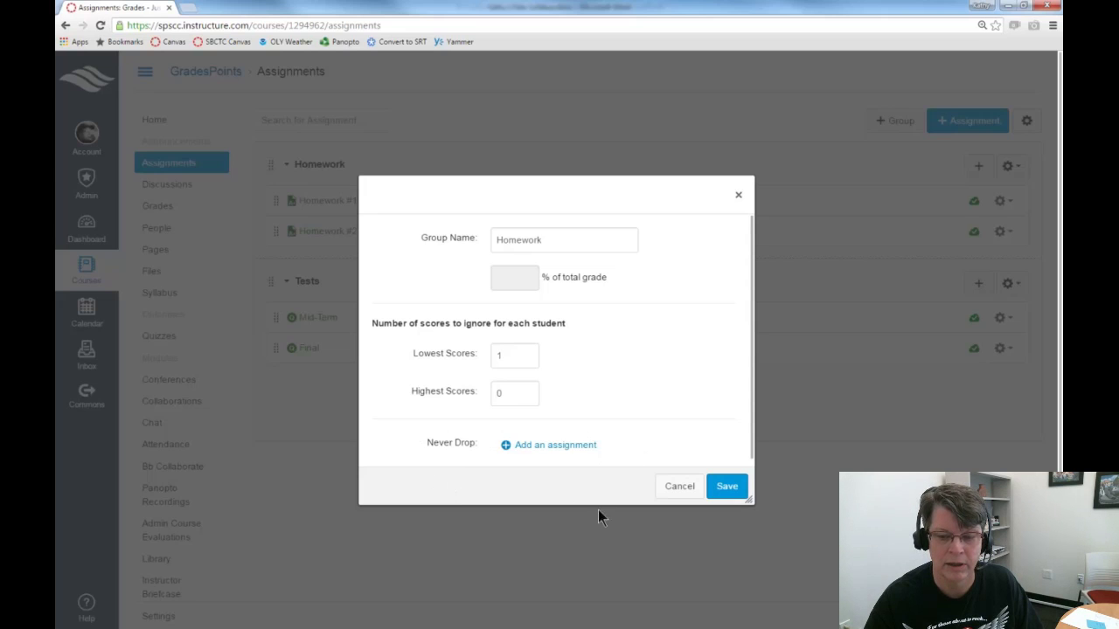
pyautogui.click(730, 491)
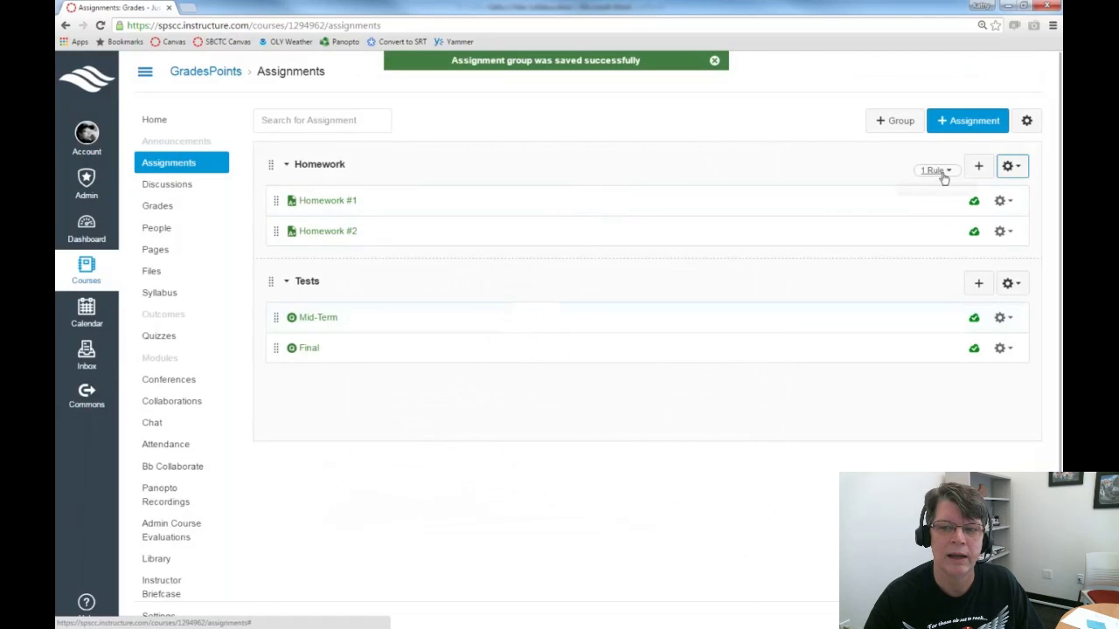
pyautogui.moveTo(940, 177)
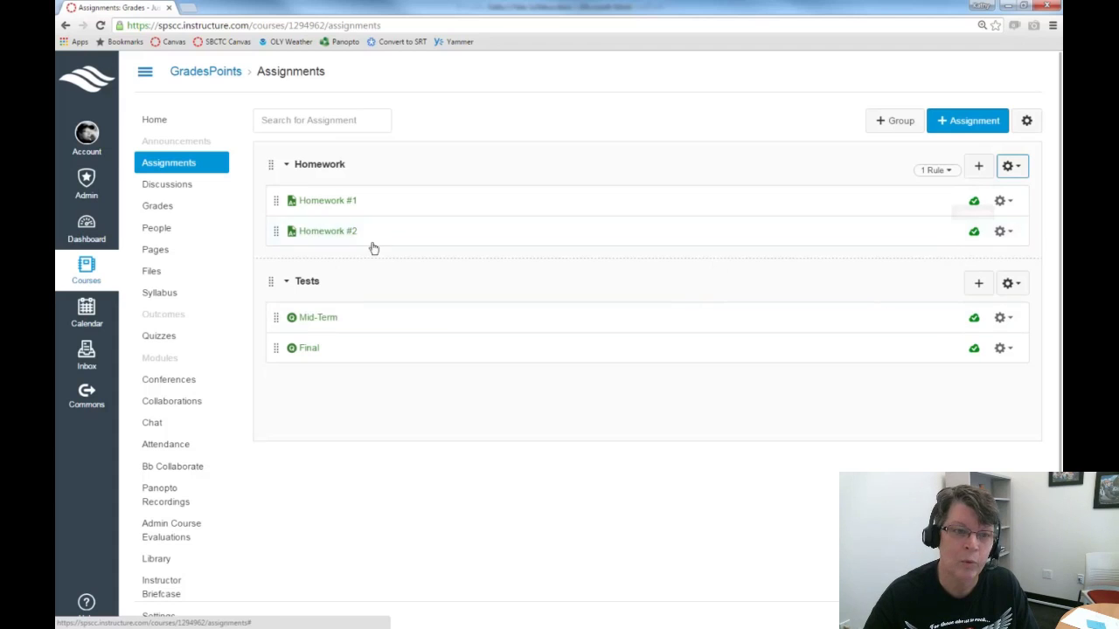
# Set the points for Homework #1 to 30 and save the assignment.
pyautogui.click(325, 203)
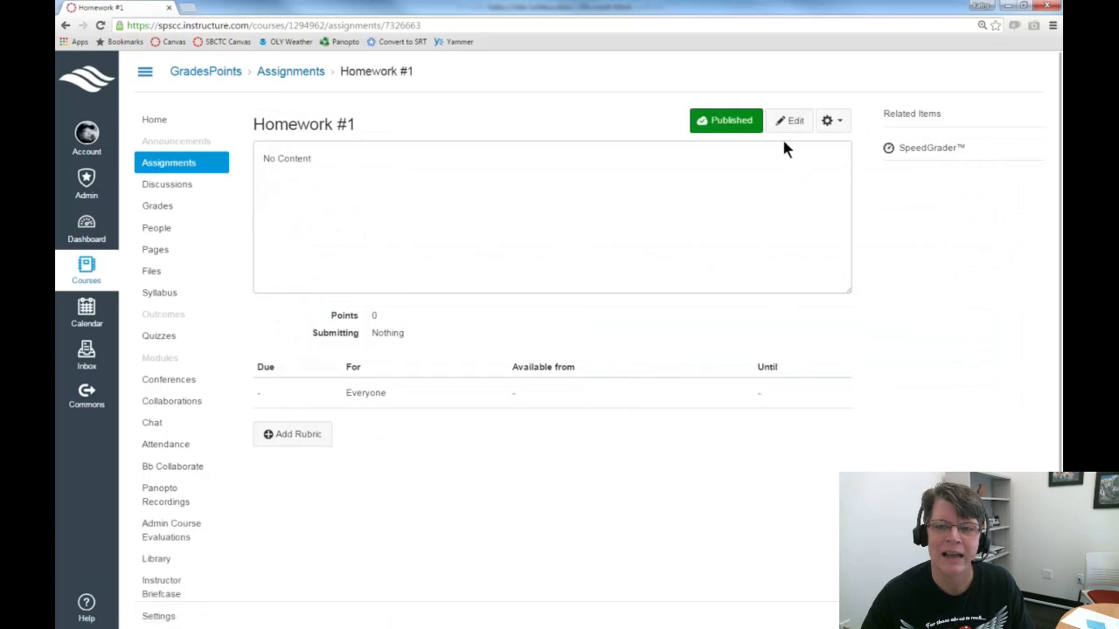
pyautogui.click(789, 122)
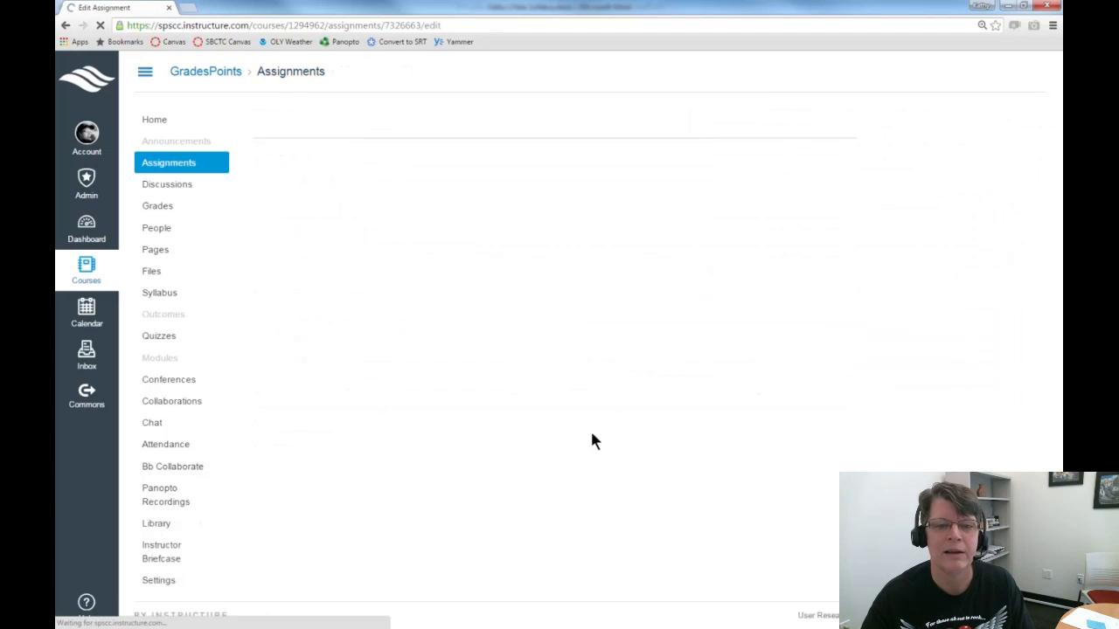
pyautogui.moveTo(409, 510); pyautogui.dragTo(378, 511)
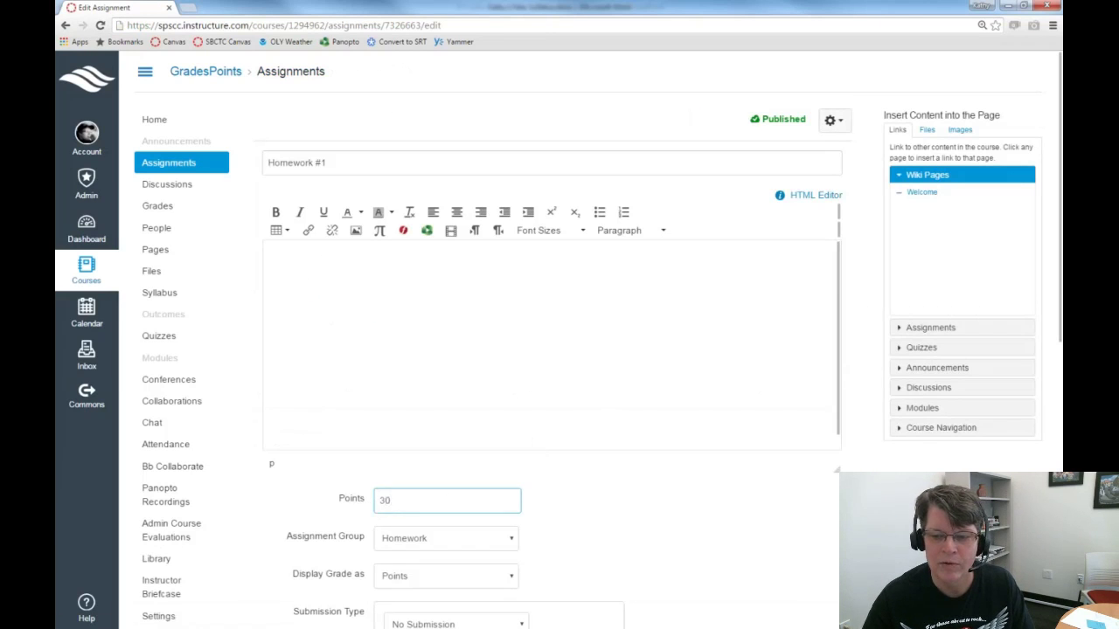
pyautogui.click(813, 569)
pyautogui.scroll(-3, 815, 571)
pyautogui.scroll(-3, 814, 568)
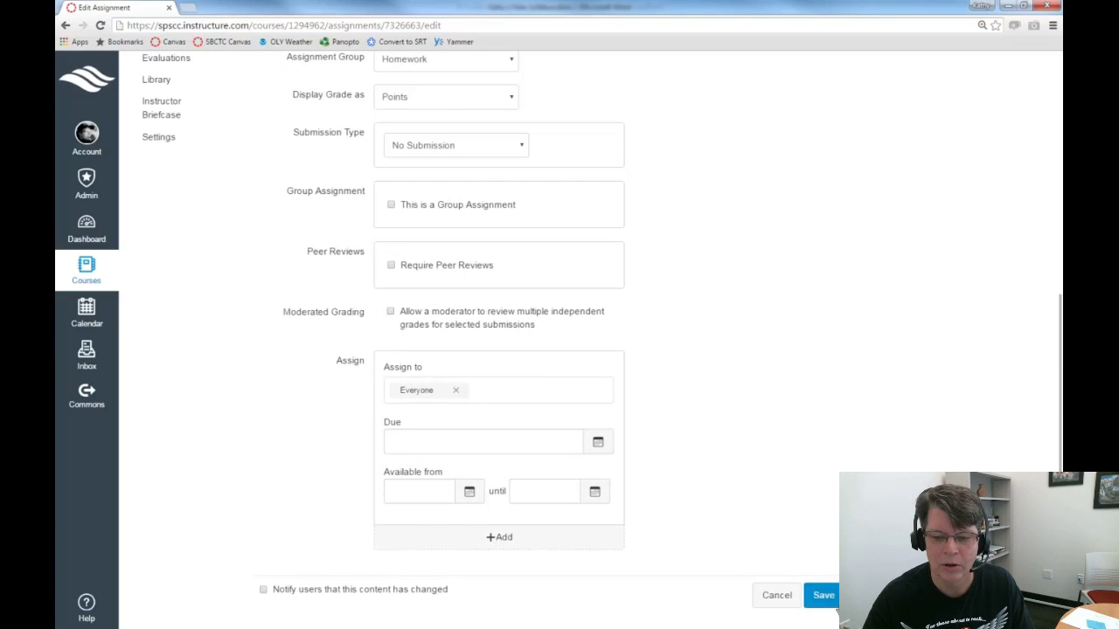
pyautogui.click(822, 595)
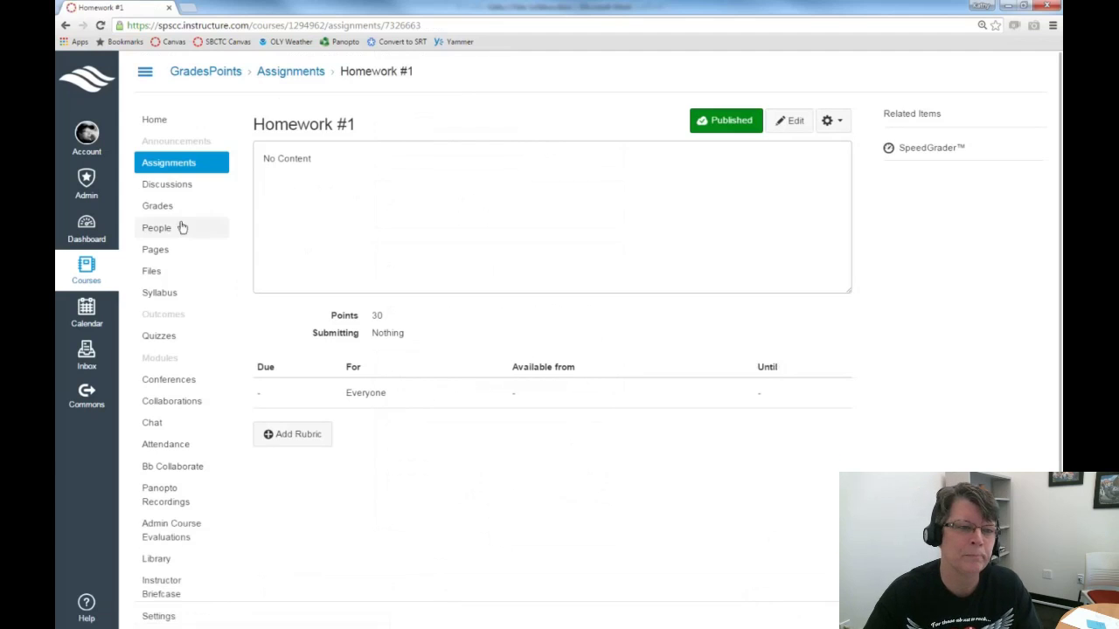
# Add an assignment group named "Extra Credit" to the course's assignments list.
pyautogui.click(180, 168)
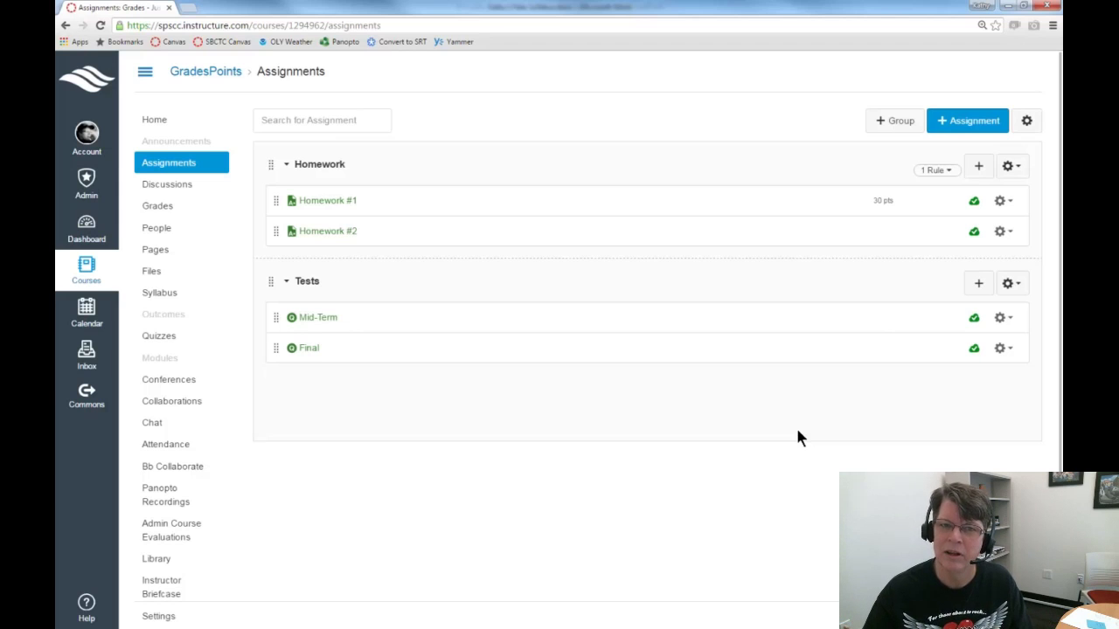
pyautogui.click(897, 123)
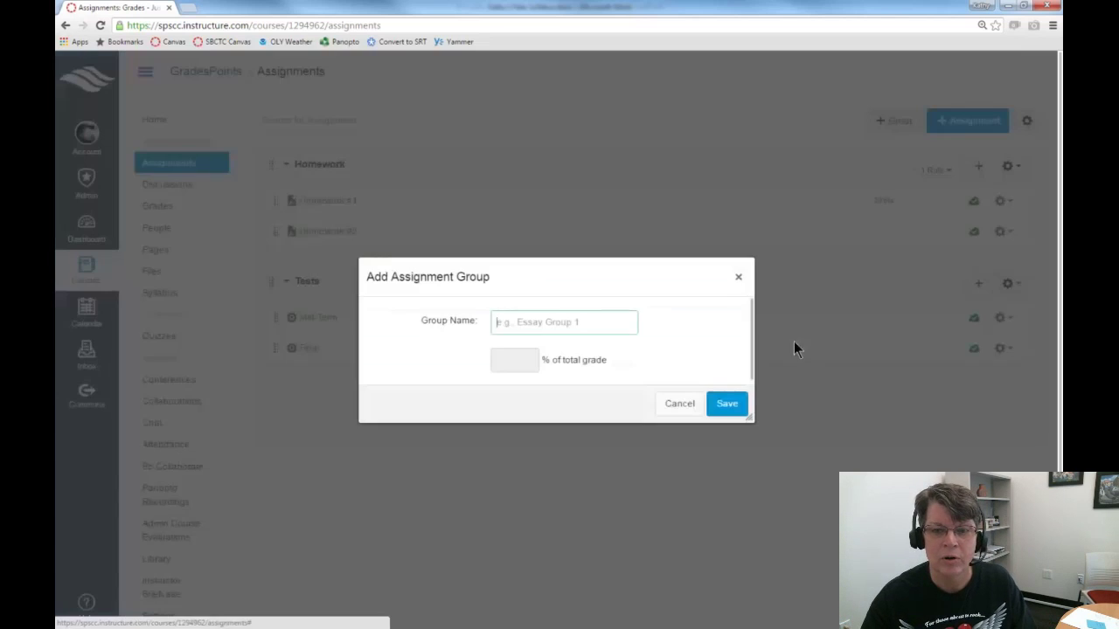
pyautogui.write('Ex')
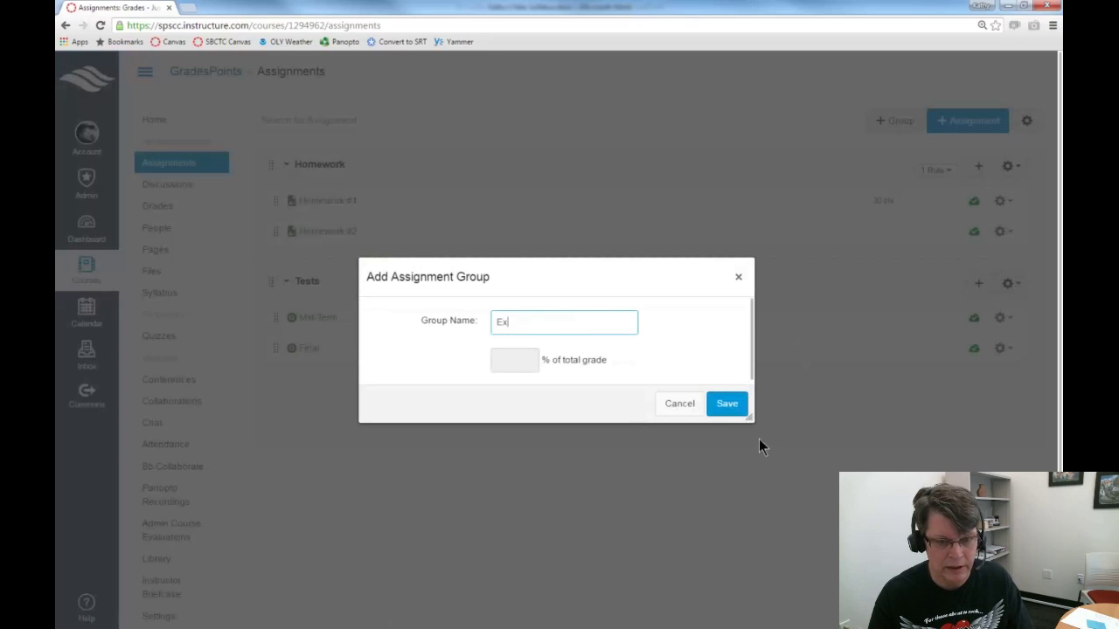
pyautogui.write('tra Credit')
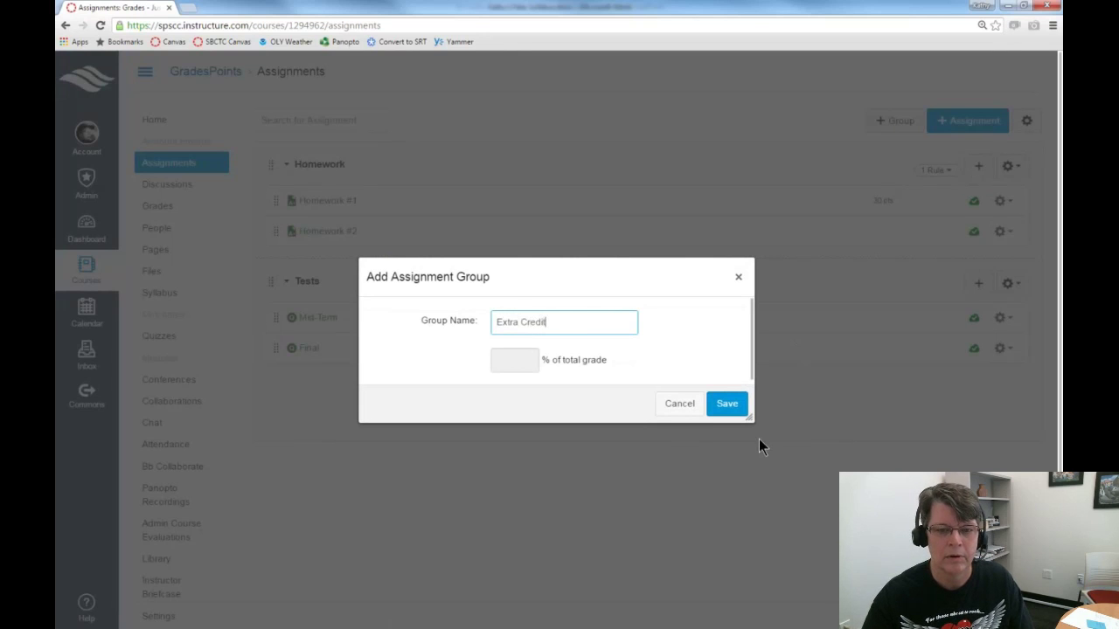
pyautogui.click(728, 403)
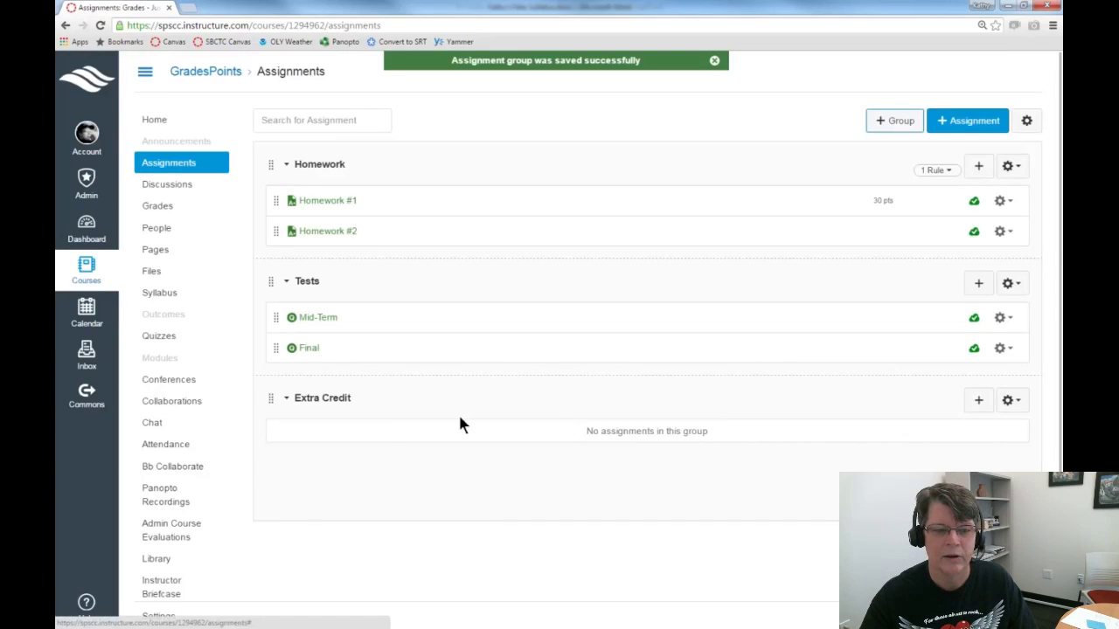
# Add an assignment named "EC #1" worth 0 points to the Extra Credit group, save it, and publish it.
pyautogui.click(979, 402)
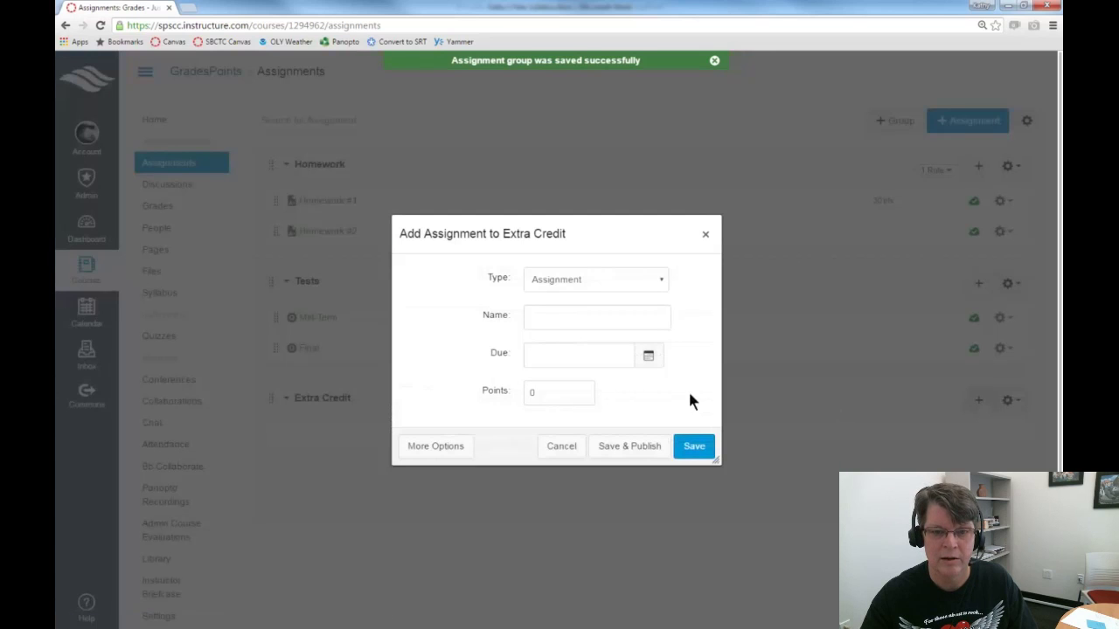
pyautogui.write('EC #1')
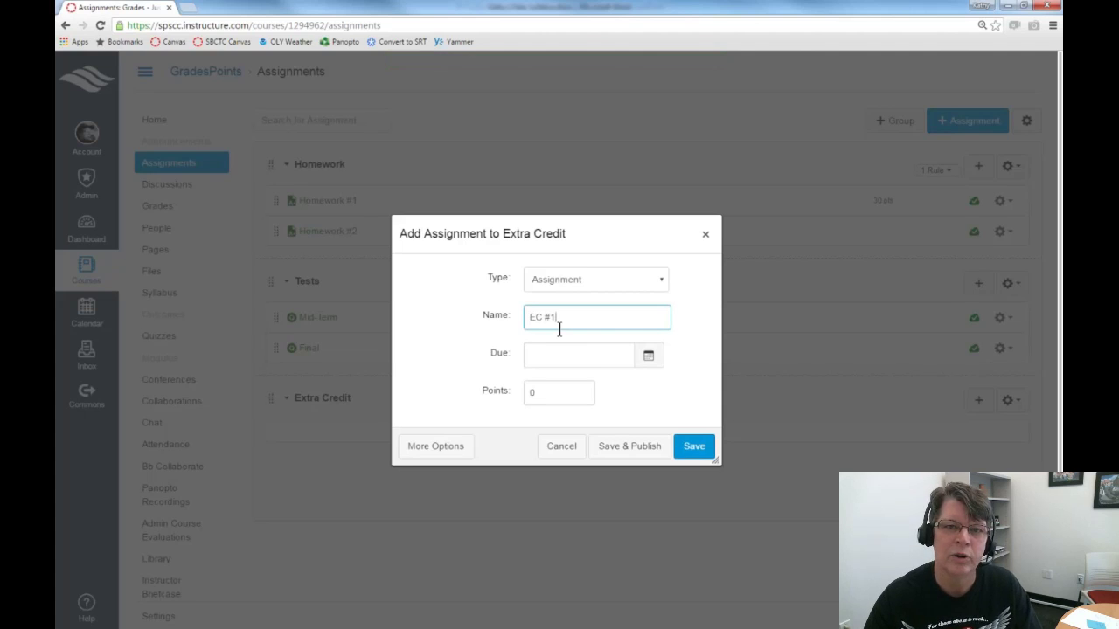
pyautogui.click(562, 402)
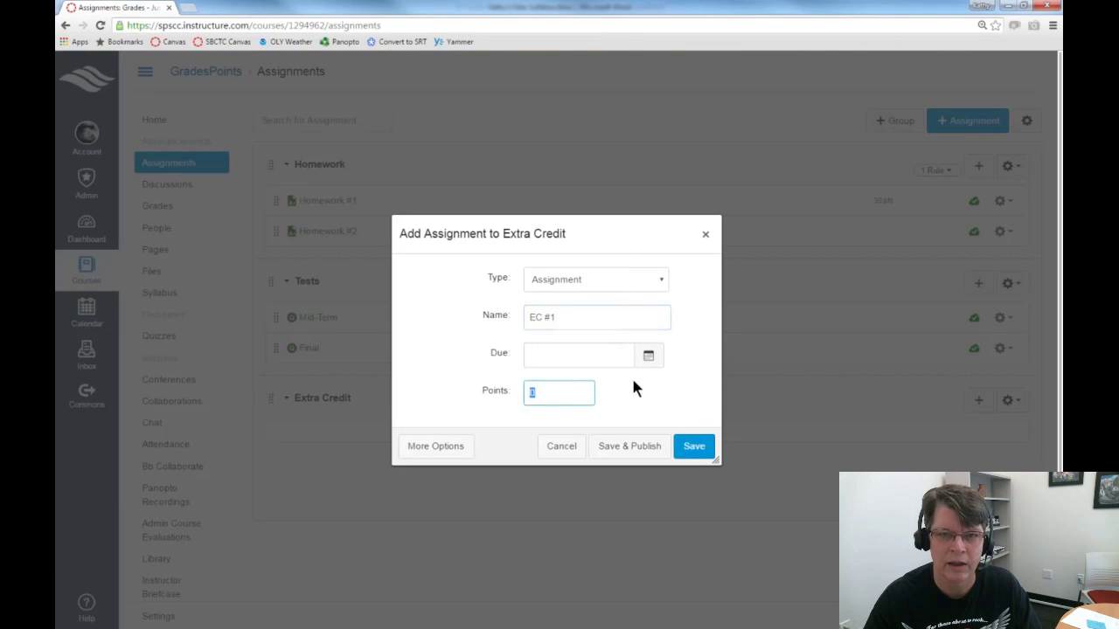
pyautogui.click(693, 451)
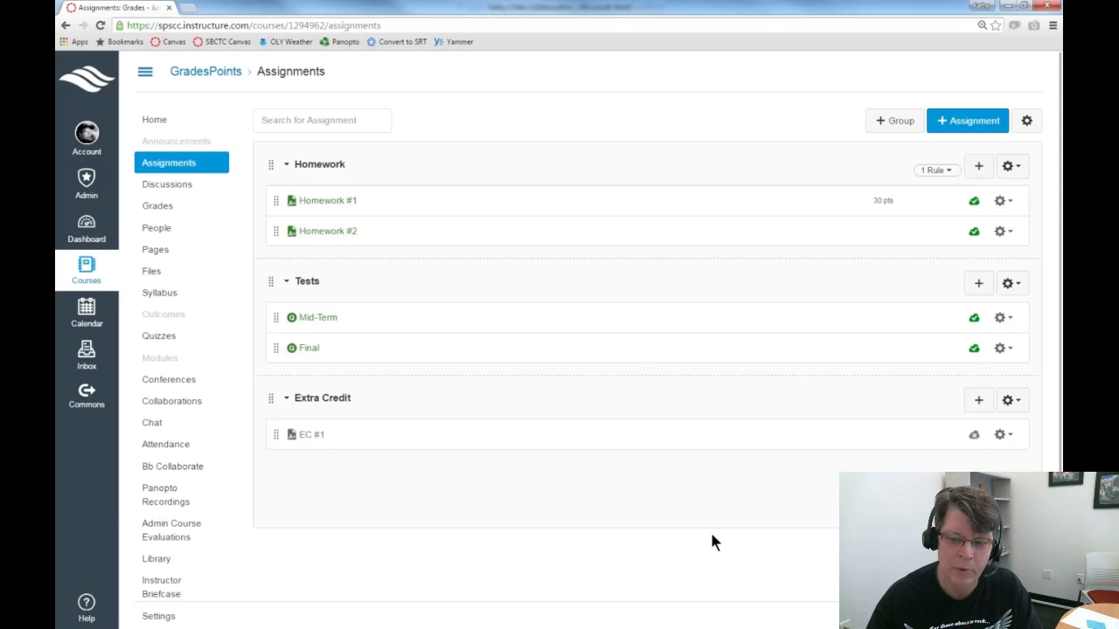
pyautogui.click(974, 434)
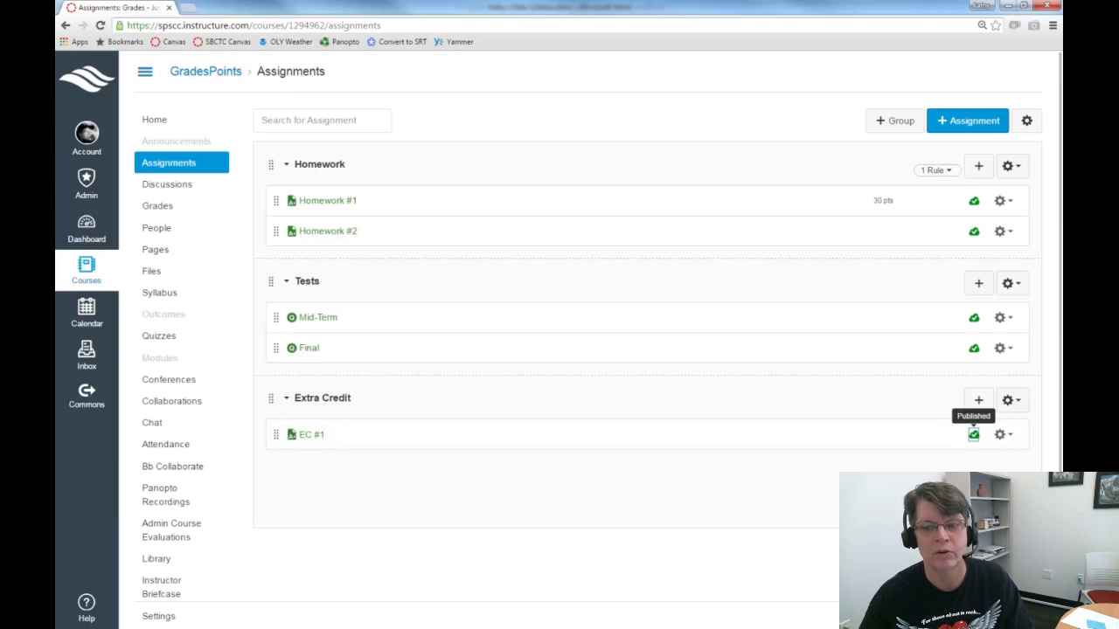
# Add a second Extra Credit assignment named "EC #2" worth 0 points, save and publish it, and open the gradebook.
pyautogui.click(979, 399)
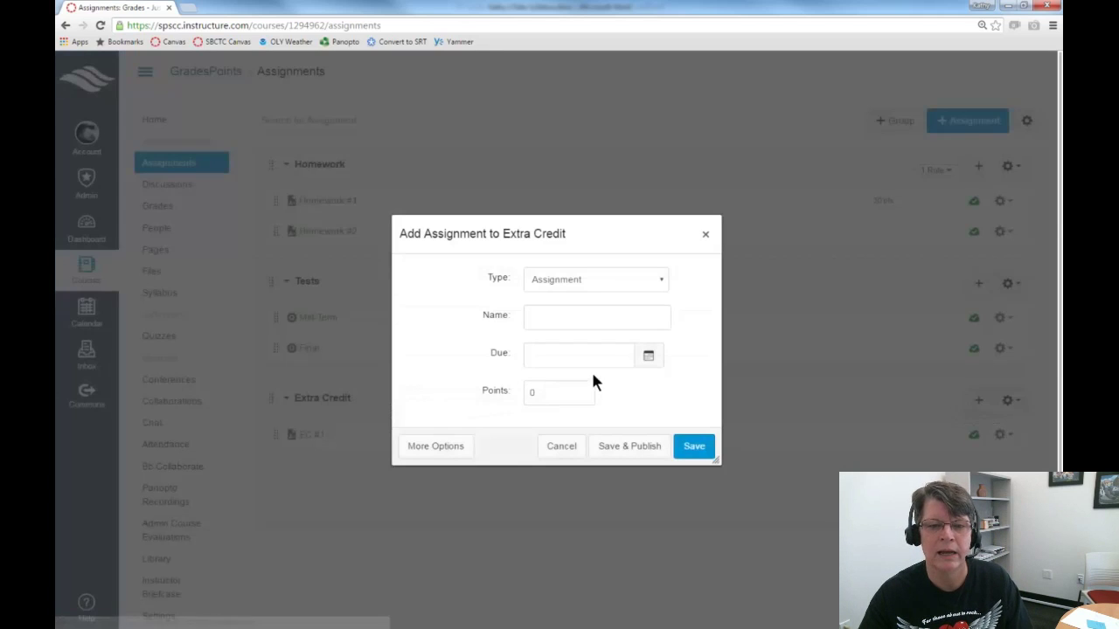
pyautogui.click(563, 332)
pyautogui.write('EC')
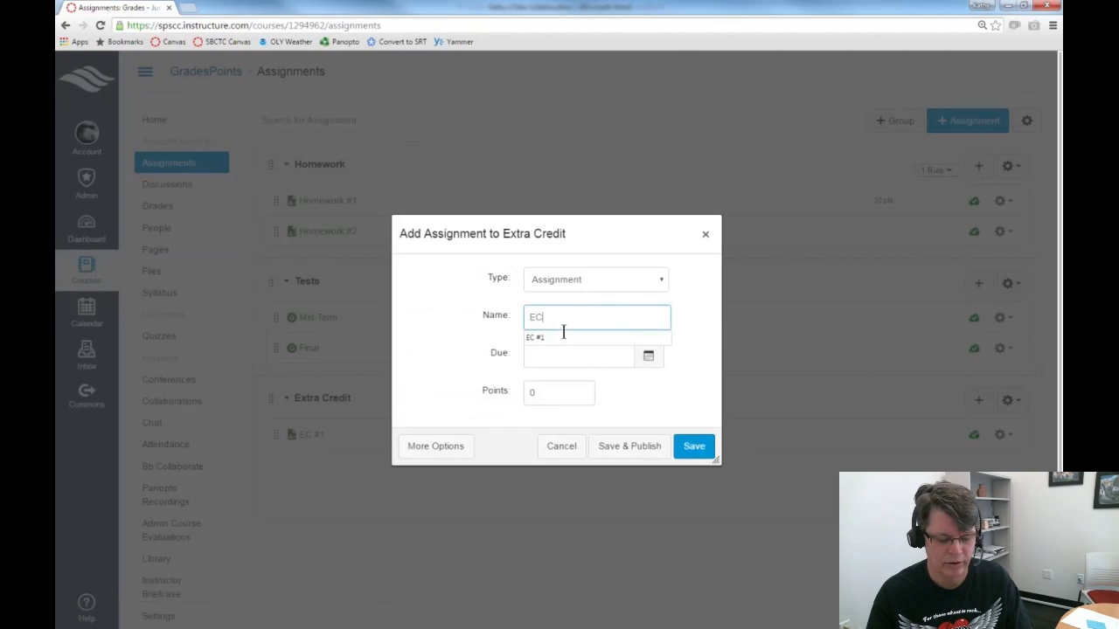
pyautogui.write(' #2')
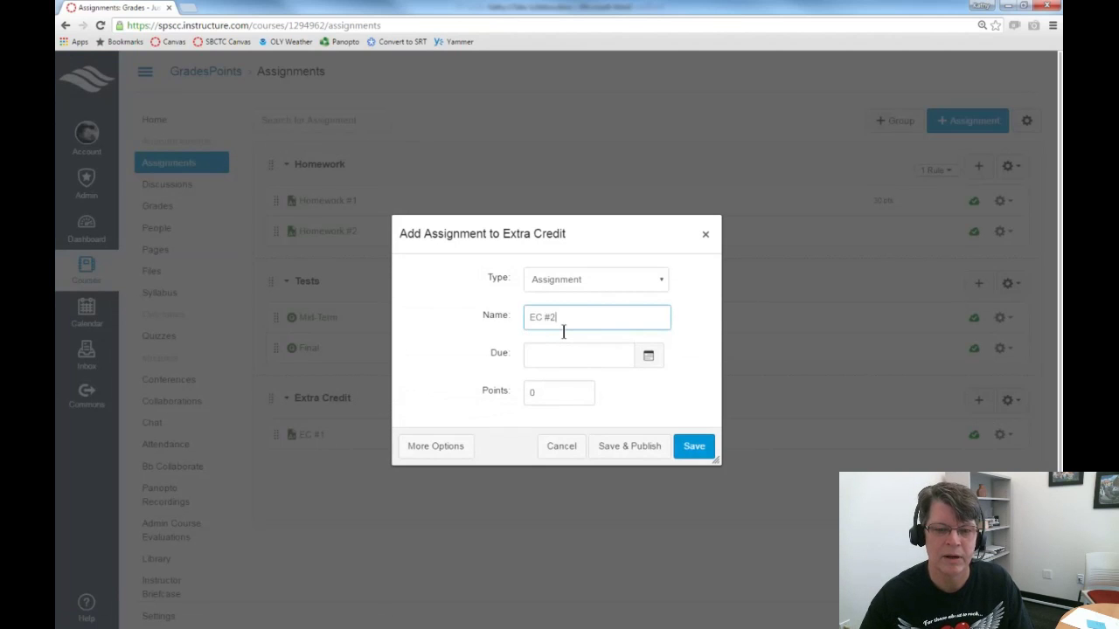
pyautogui.click(525, 395)
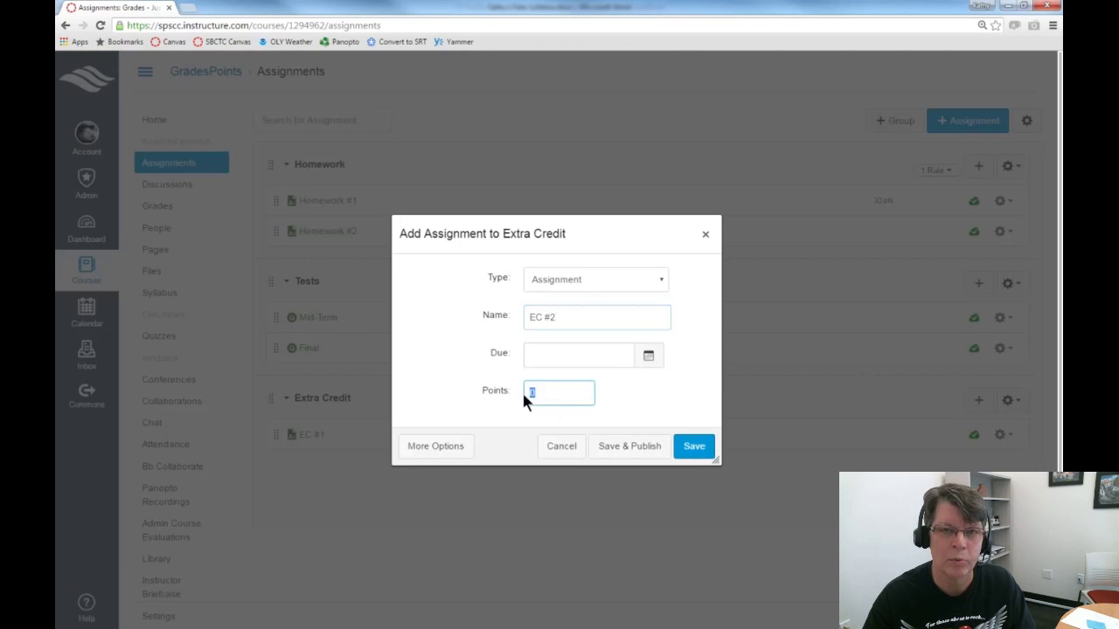
pyautogui.click(652, 451)
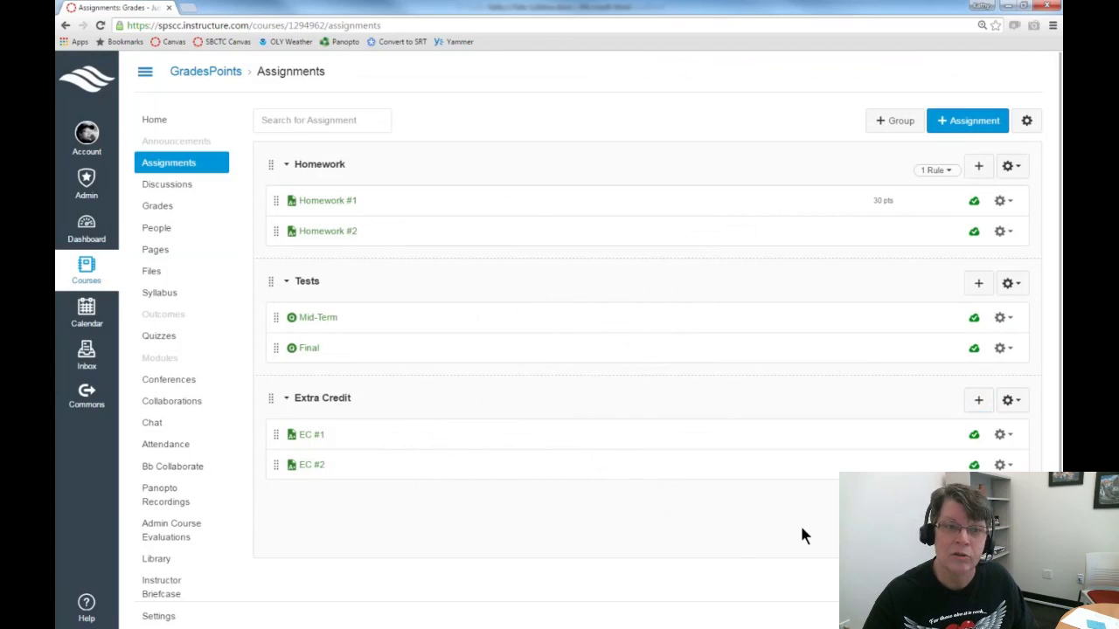
pyautogui.click(157, 209)
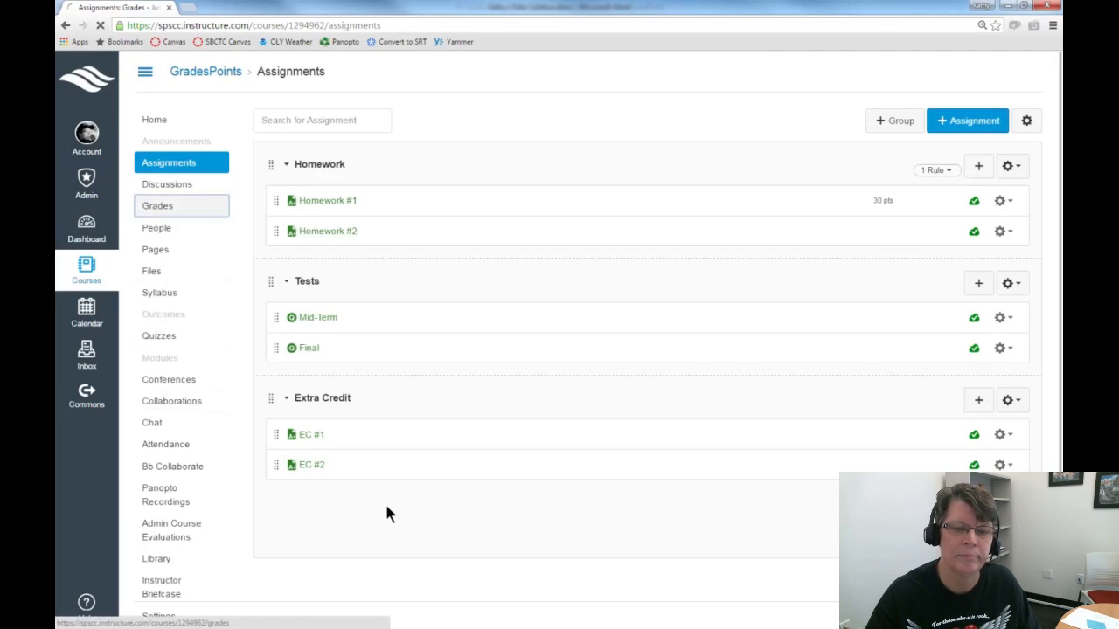